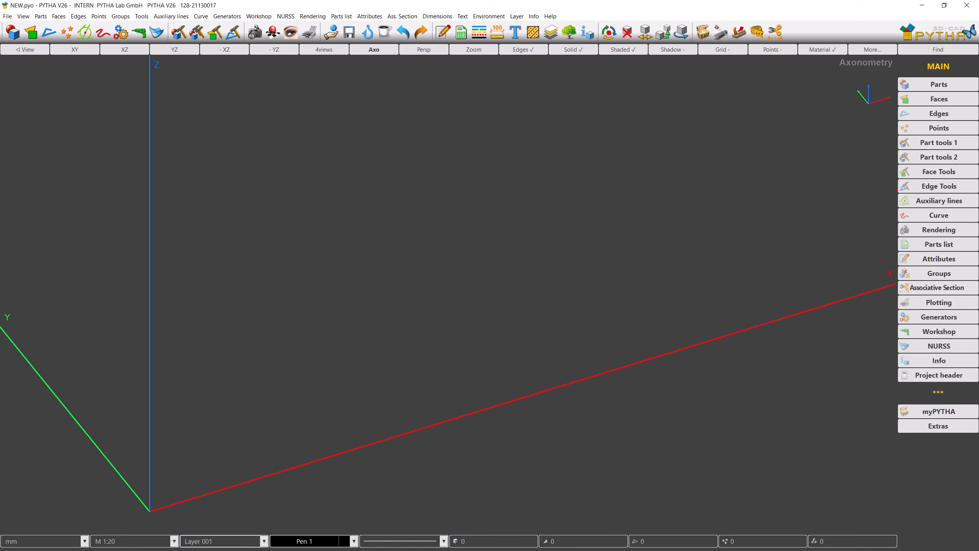
Step: Draw a 1000 by 500 mm rectangular face in the XY top view, placed freely above the X axis
left_click(915, 86)
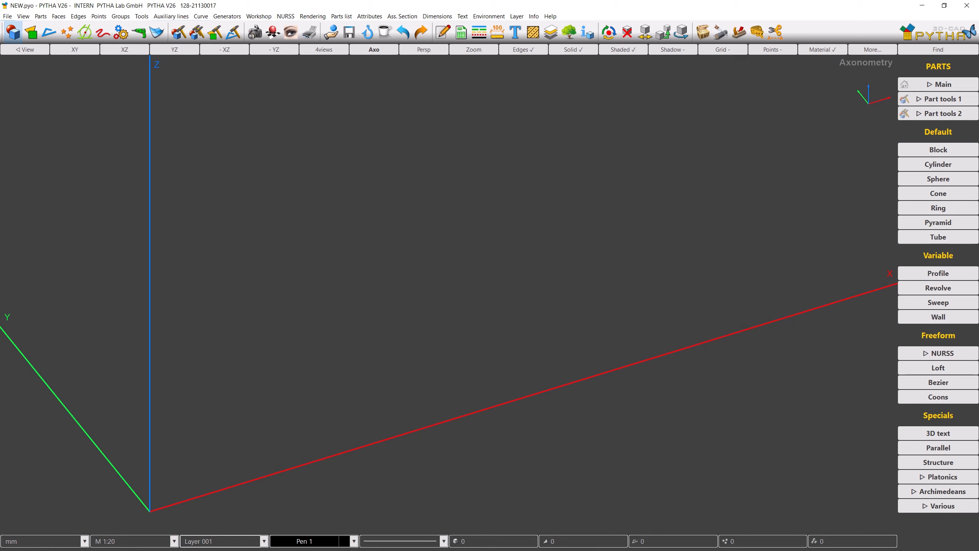
left_click(89, 52)
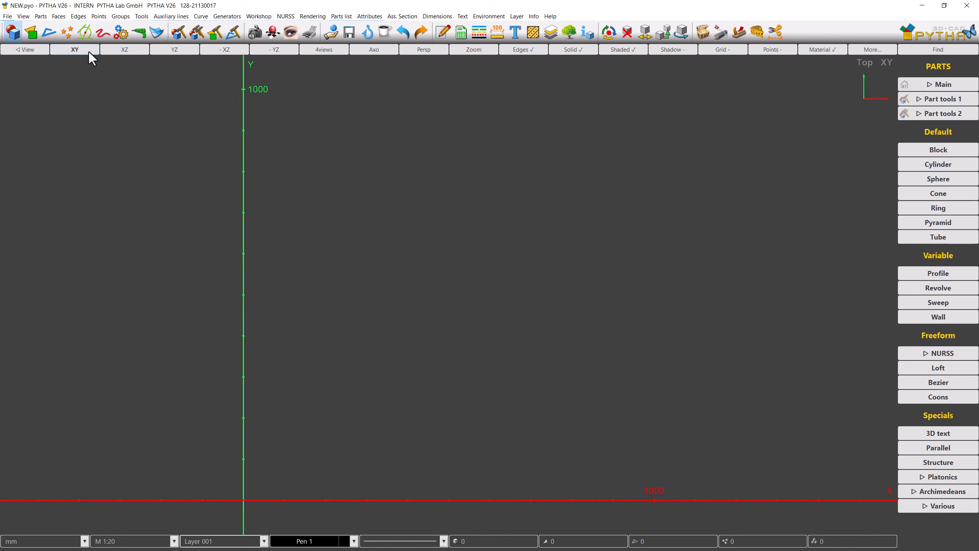
left_click(34, 37)
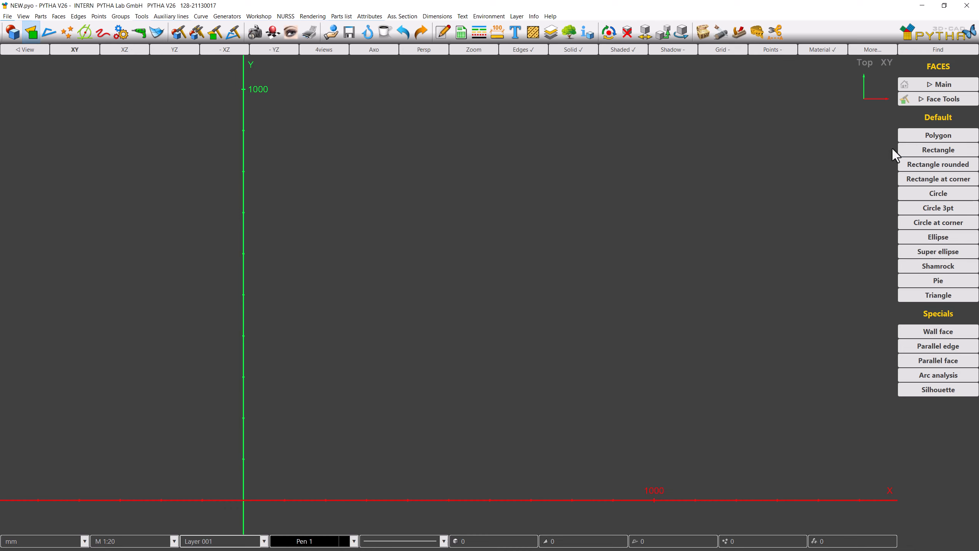
left_click(909, 149)
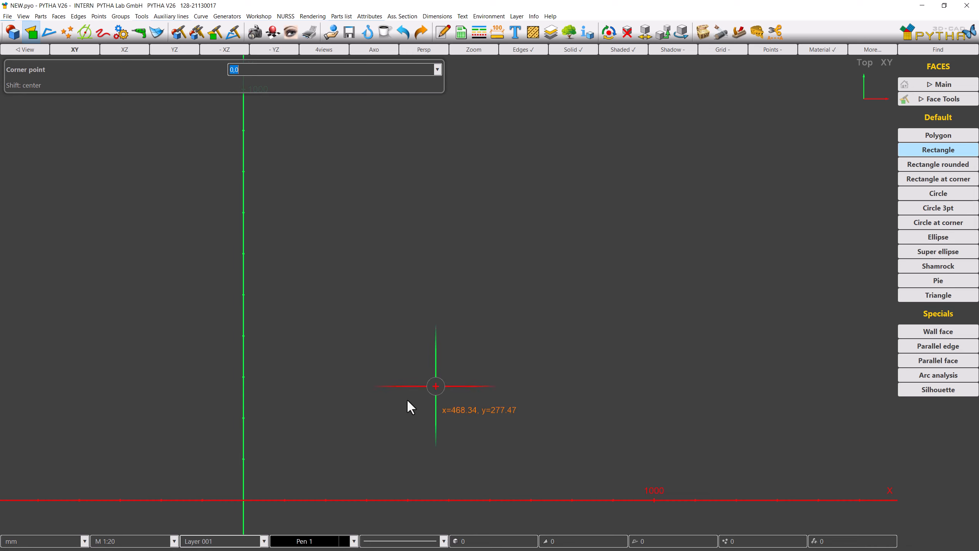
left_click(361, 419)
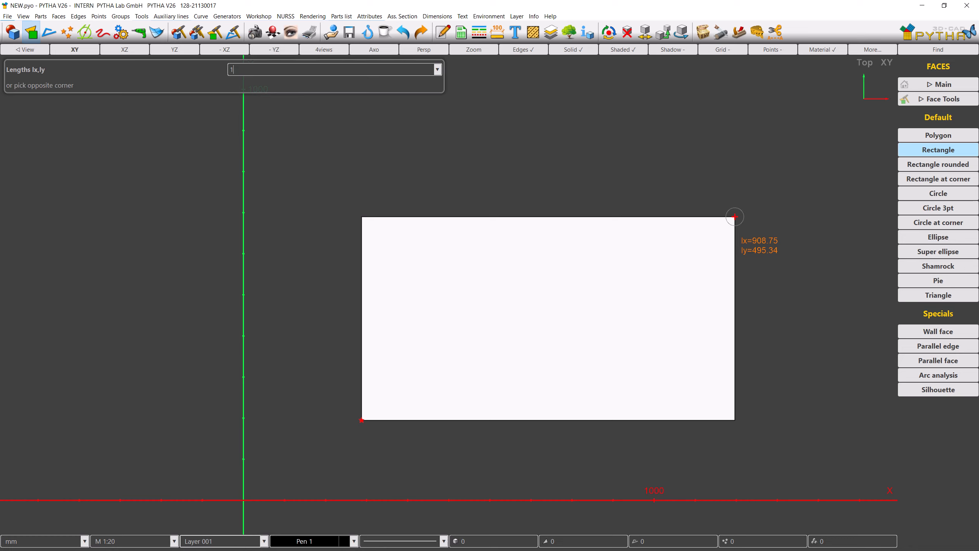
type("000,500")
key("Return")
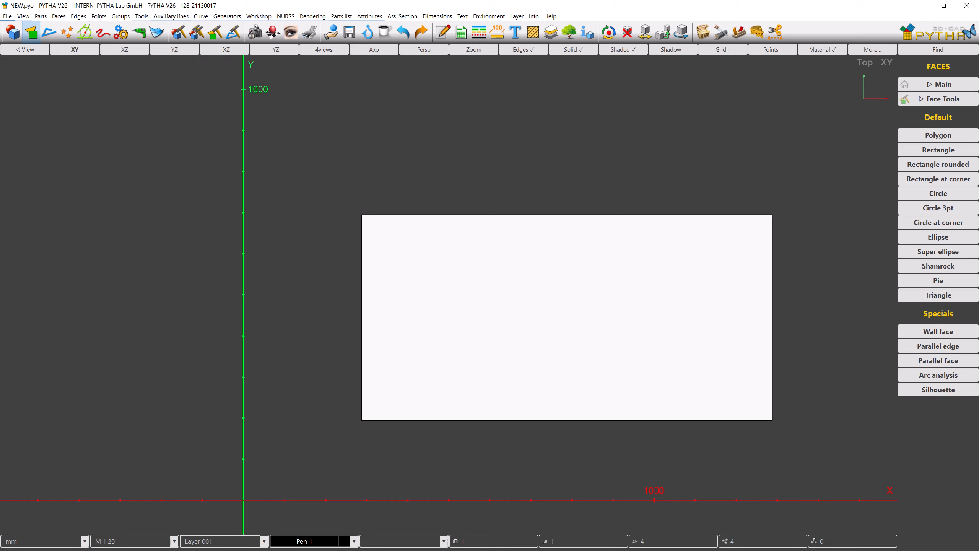
Step: Draw a circular face with a radius of 100 mm centred on the rectangle's upper-left corner
middle_click_drag(735, 218, 610, 202)
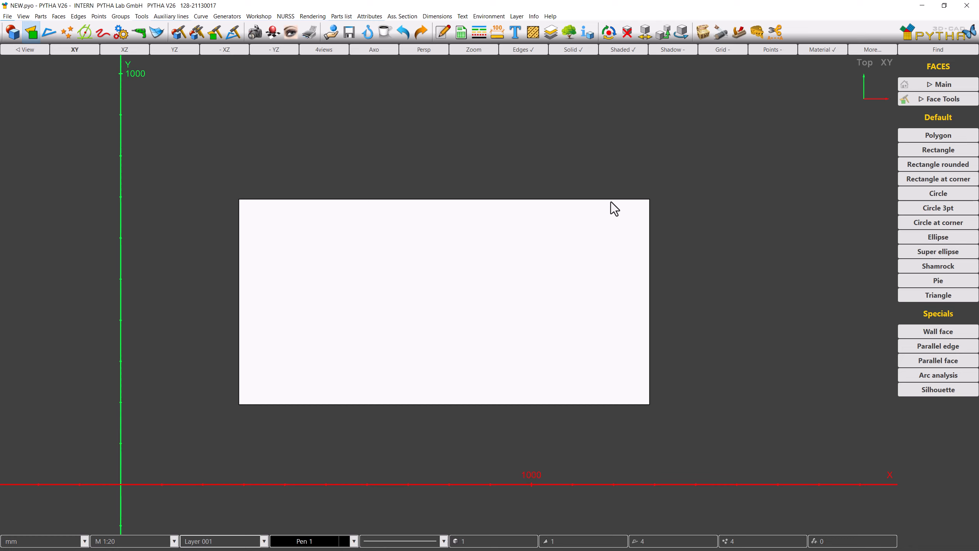
left_click(905, 193)
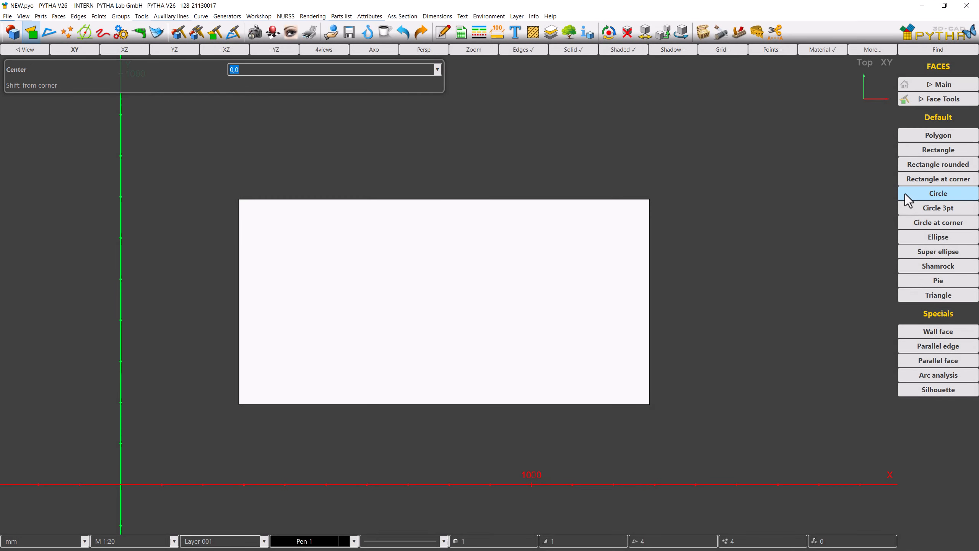
left_click(240, 203)
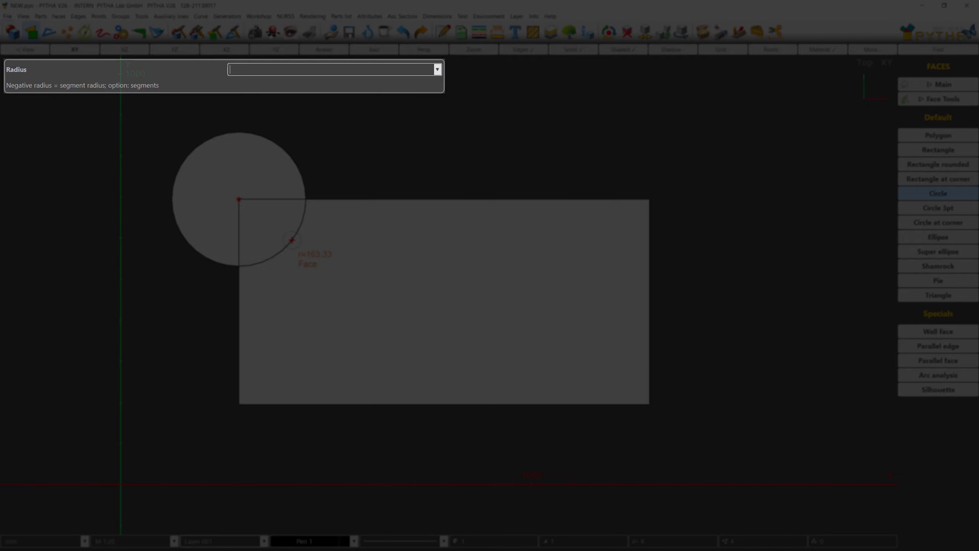
type("100")
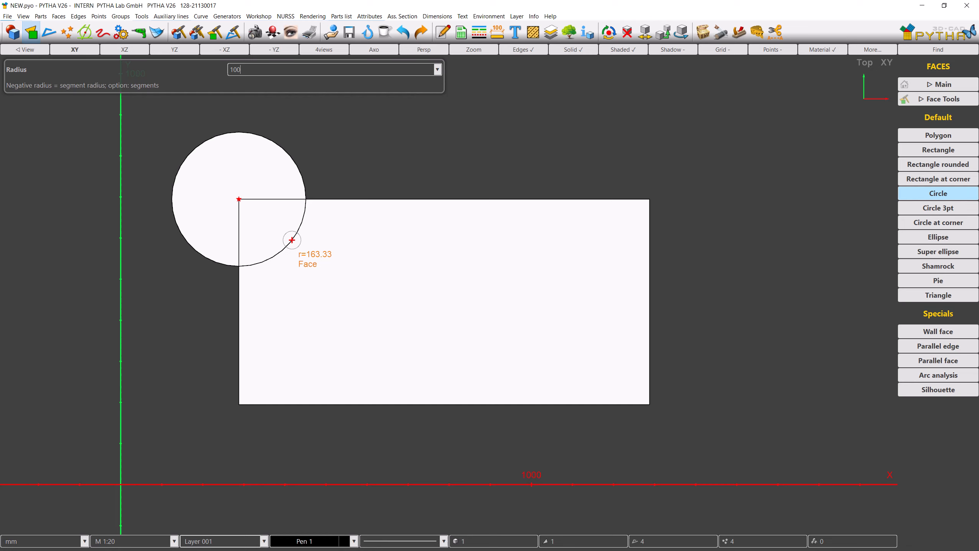
key("Return")
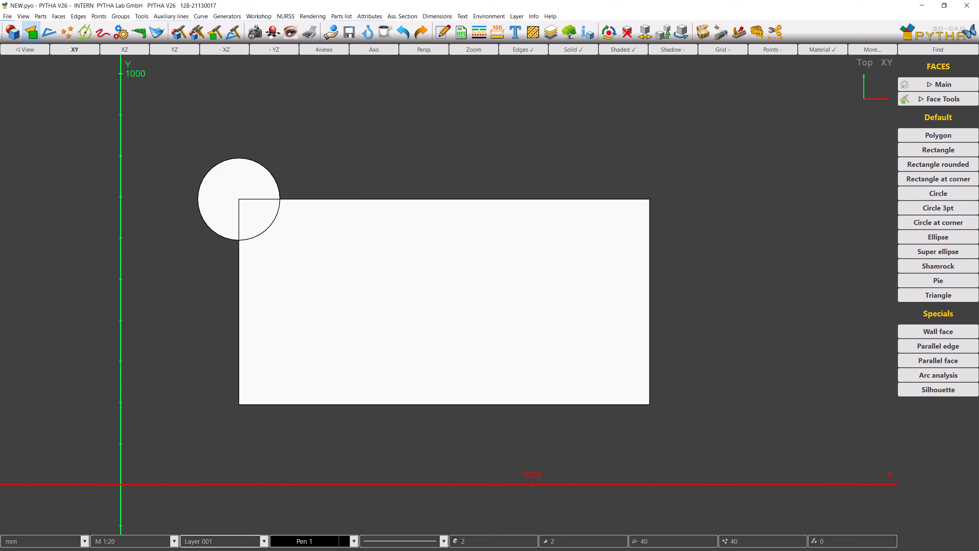
Step: Move the circle by 300,-250 so that it lies inside the rectangle
right_click(277, 178)
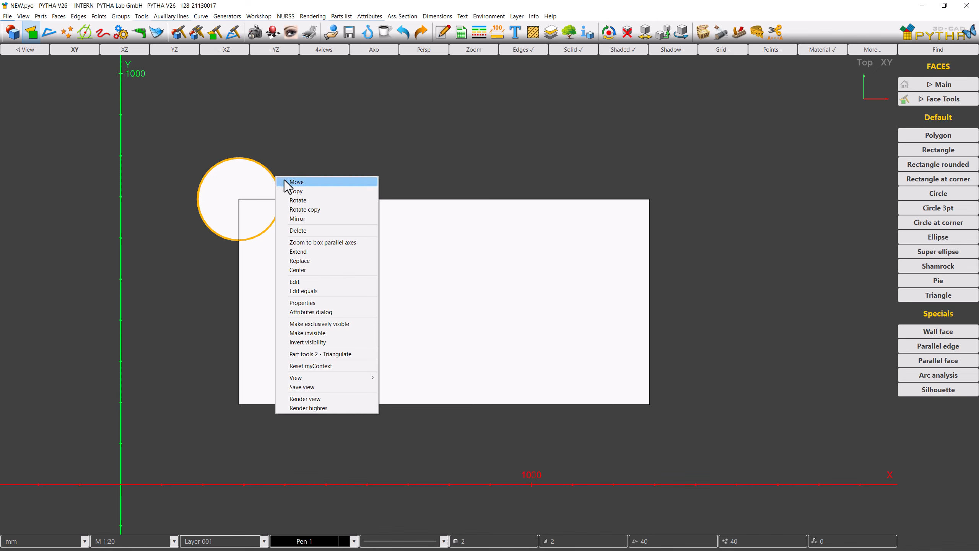
left_click(288, 182)
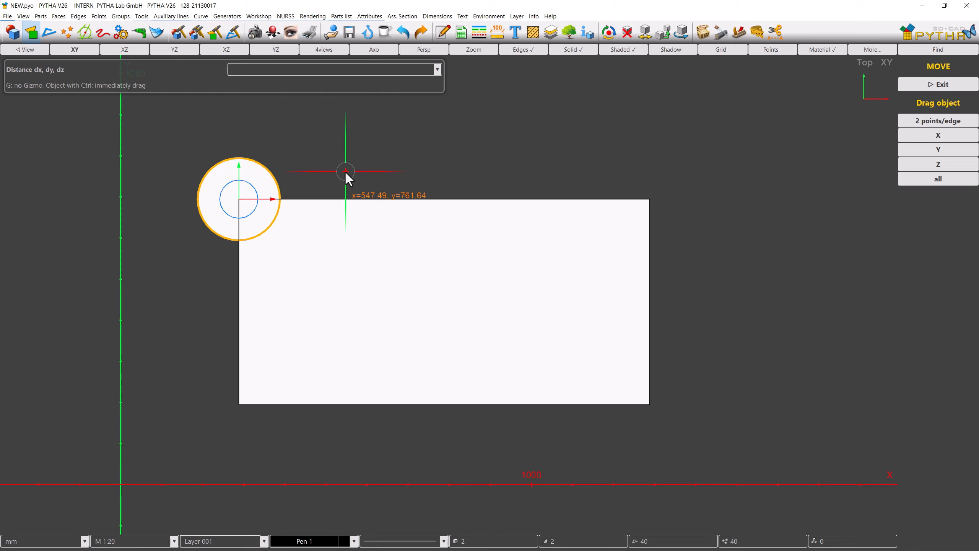
type("300,-250")
key("Return")
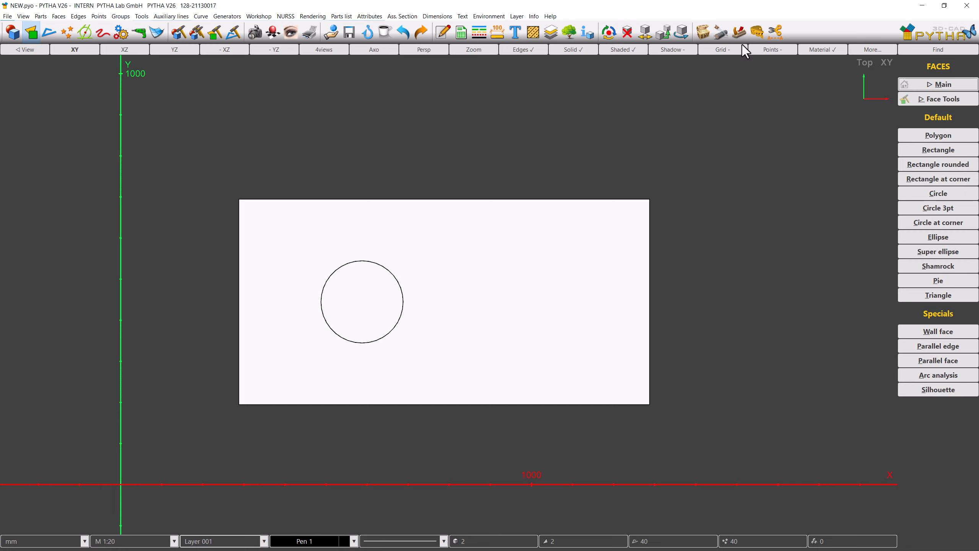
Step: Subtract the circle from the rectangle with a Boolean Difference to cut a round hole
left_click(755, 37)
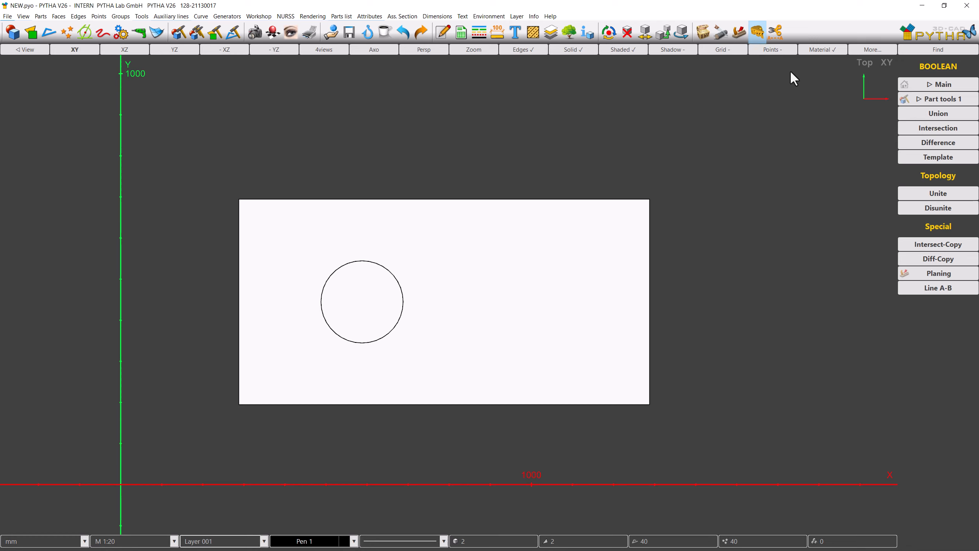
left_click(905, 144)
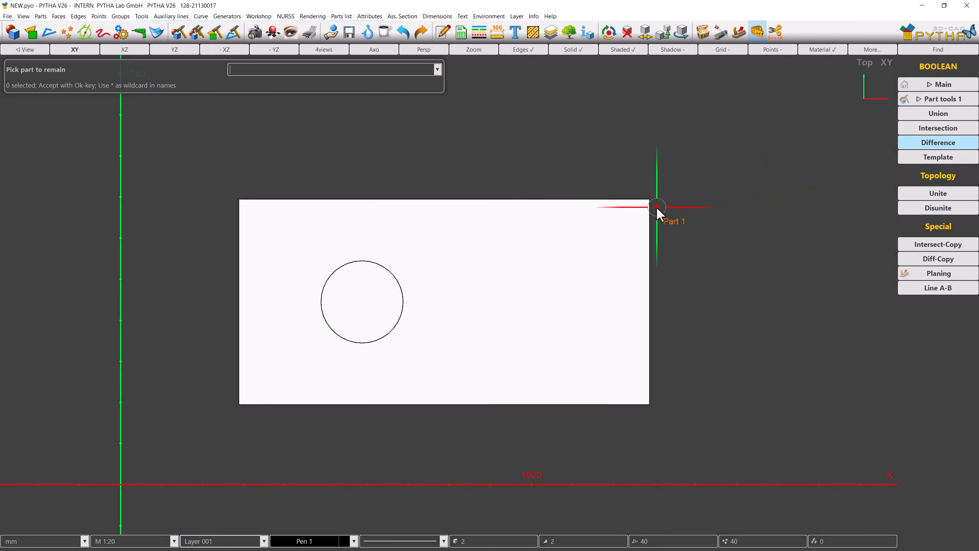
left_click(657, 205)
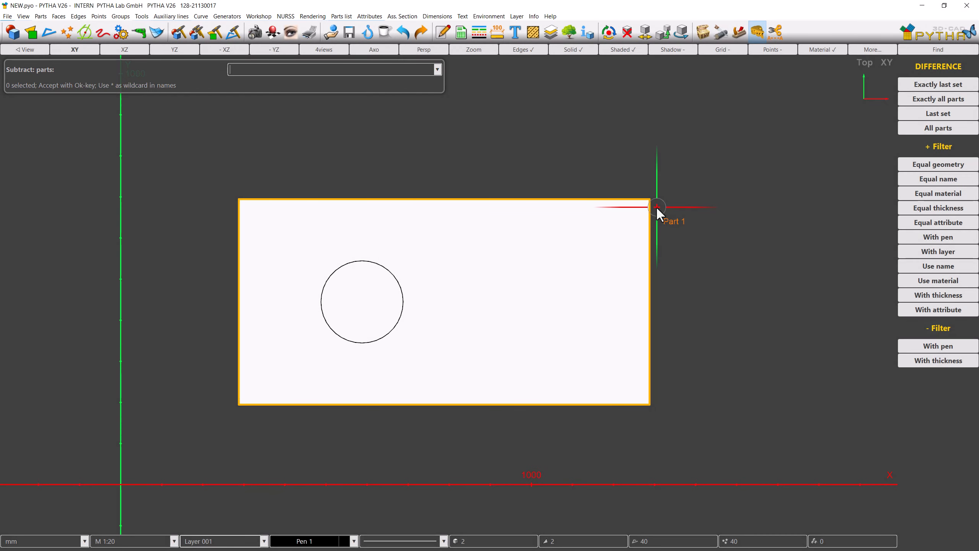
left_click(407, 288)
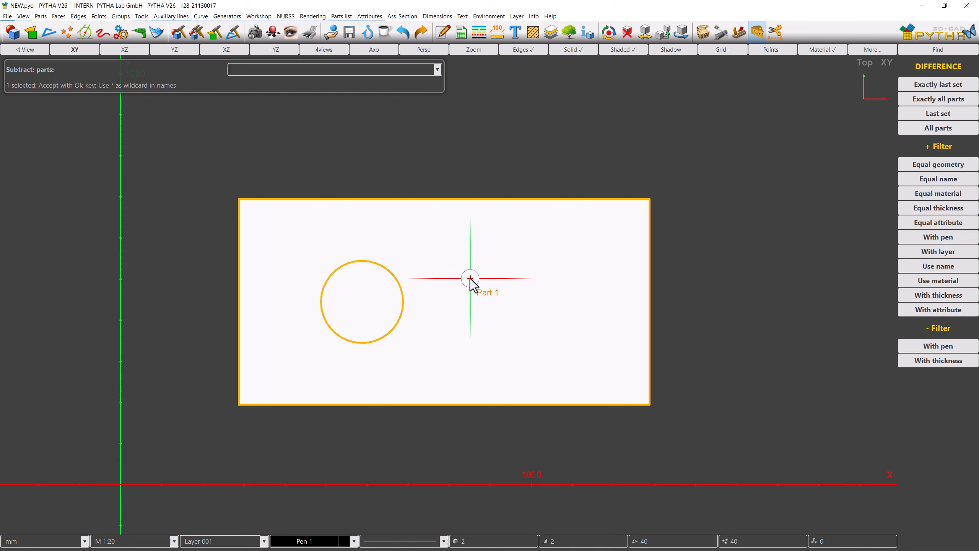
right_click(470, 277)
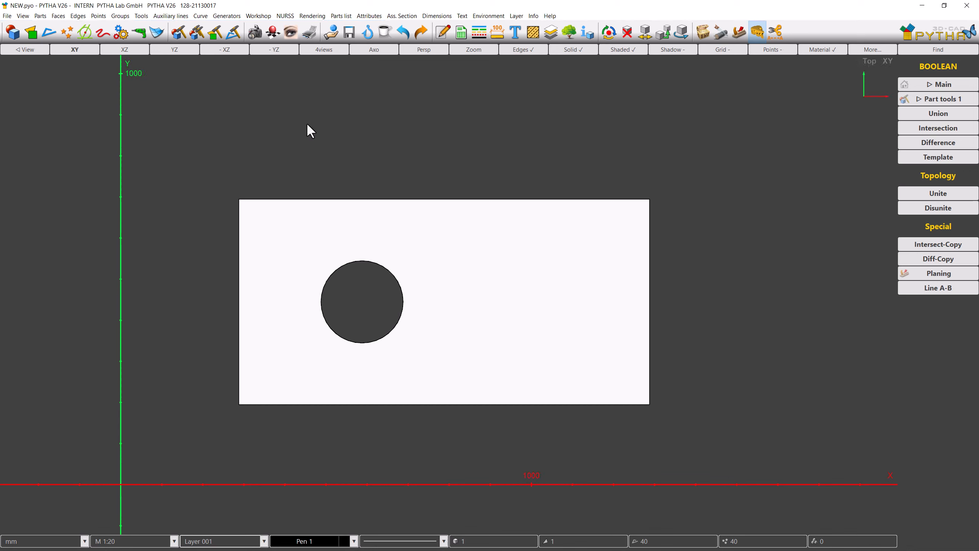
Step: Fillet the rectangle's lower-left corner and apply an inverted fillet of radius 300 mm with 12 segments to its upper-right corner
left_click(221, 37)
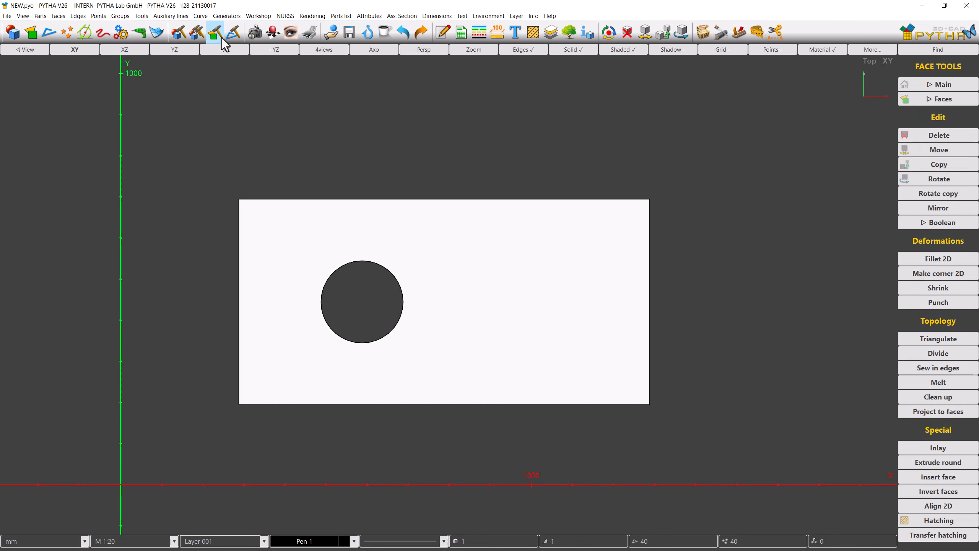
left_click(924, 259)
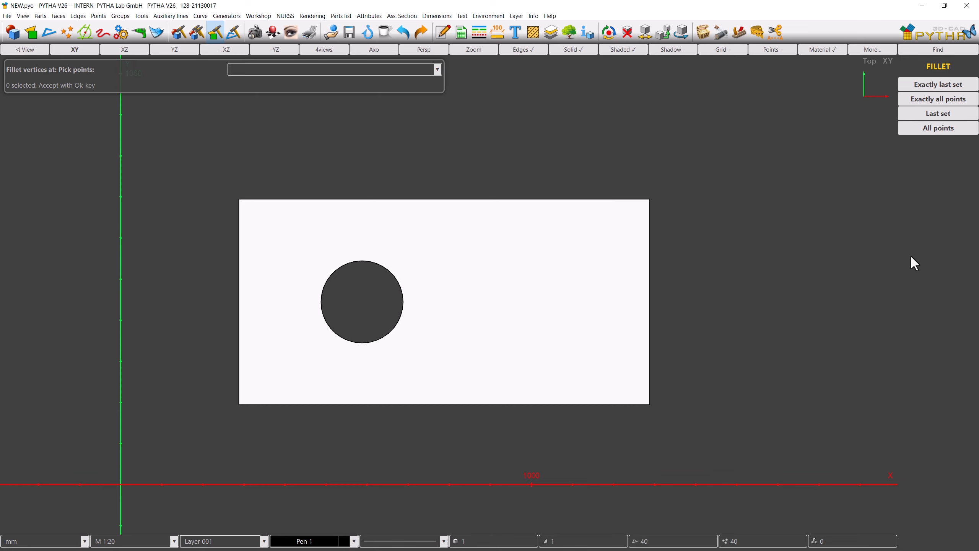
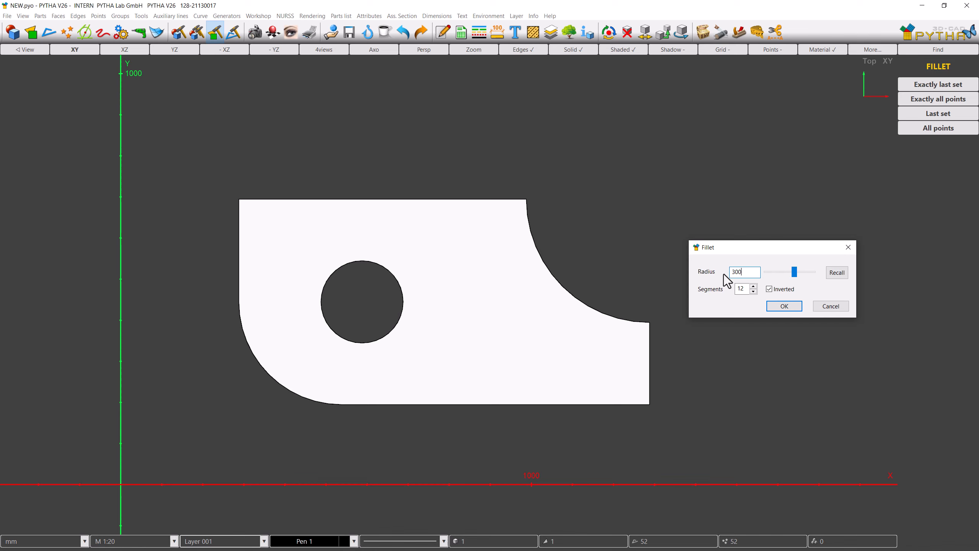
left_click(774, 305)
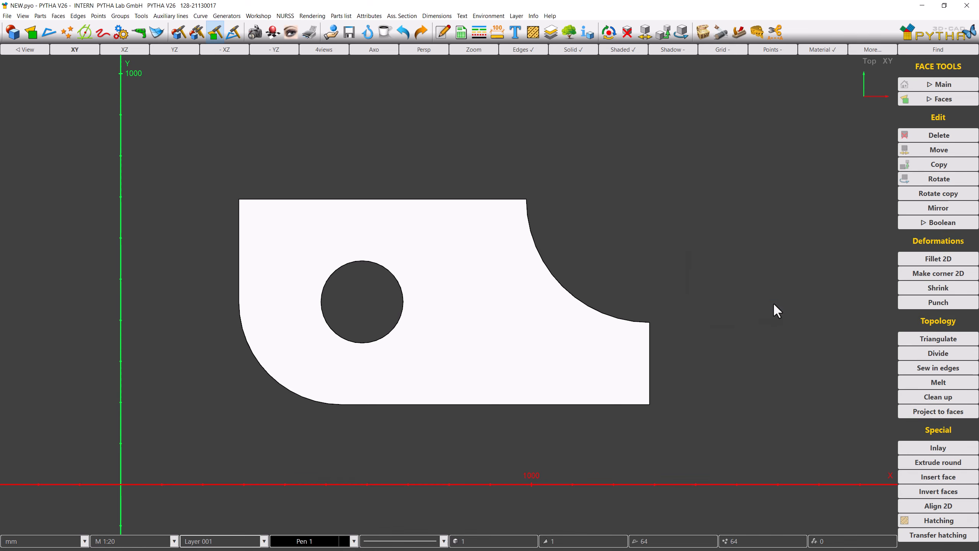
Step: Start a straight Profile extrusion of the filleted face and display the whole part in axonometric view
left_click(919, 87)
left_click(918, 85)
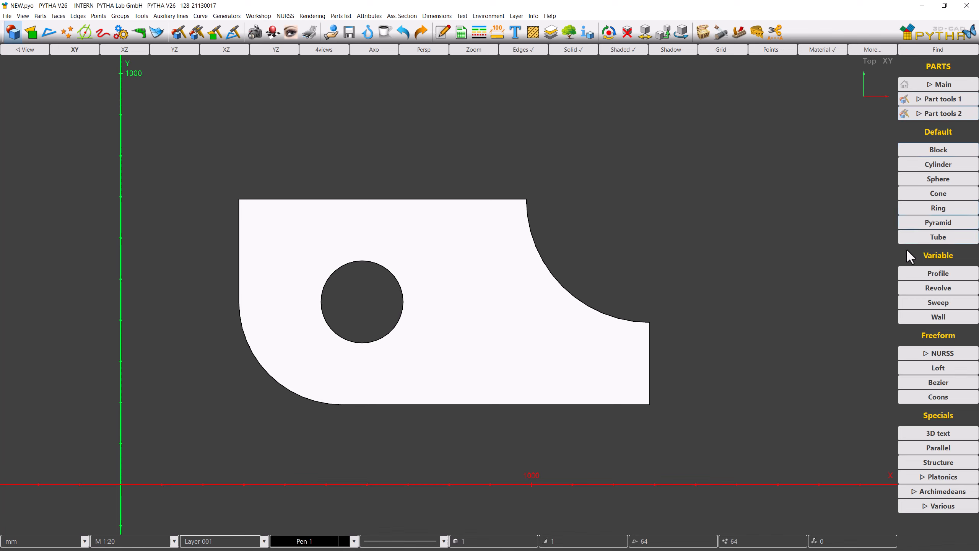
left_click(909, 273)
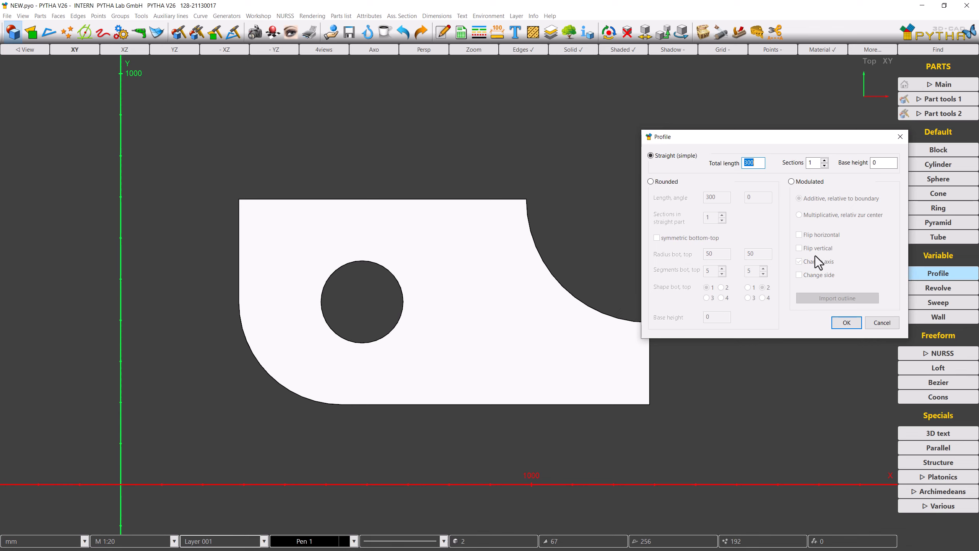
left_click(393, 52)
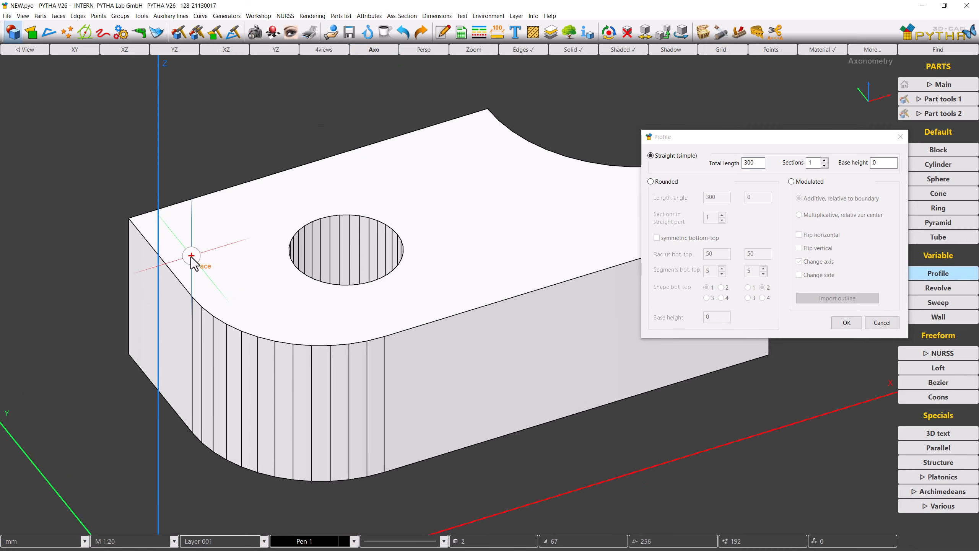
scroll(190, 258, "down", 2)
middle_click_drag(190, 258, 137, 259)
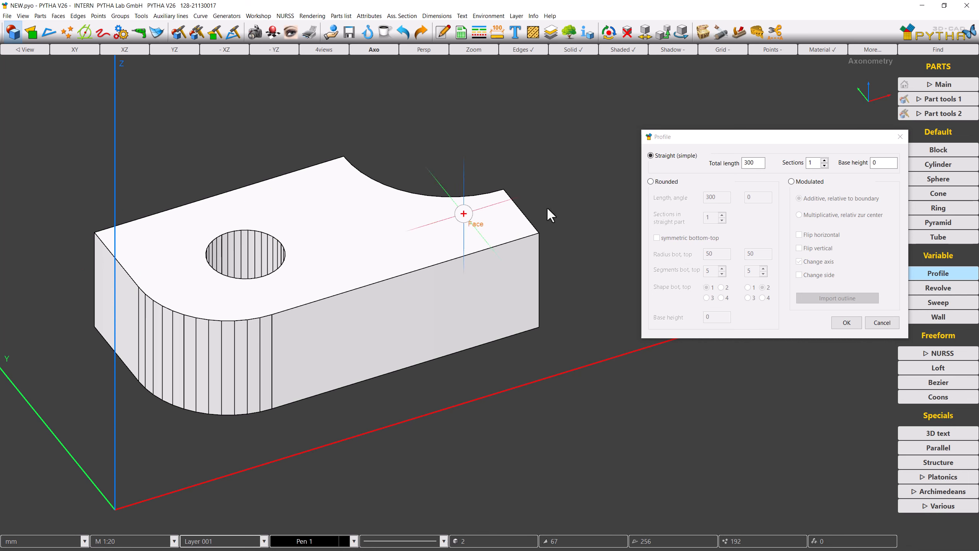
Step: Try total lengths of 20, 500 and 200 mm for the straight profile
left_click(744, 163)
left_click_drag(744, 163, 739, 163)
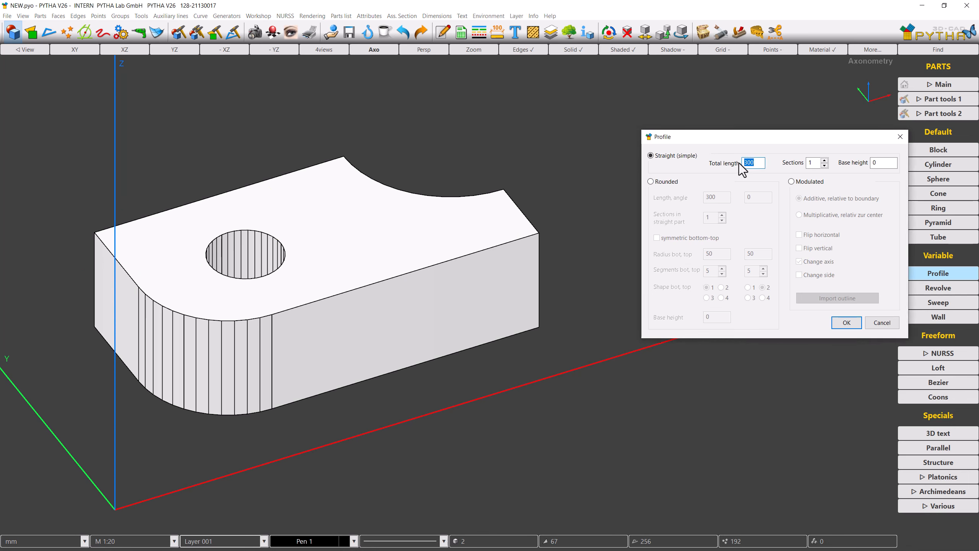
type("20")
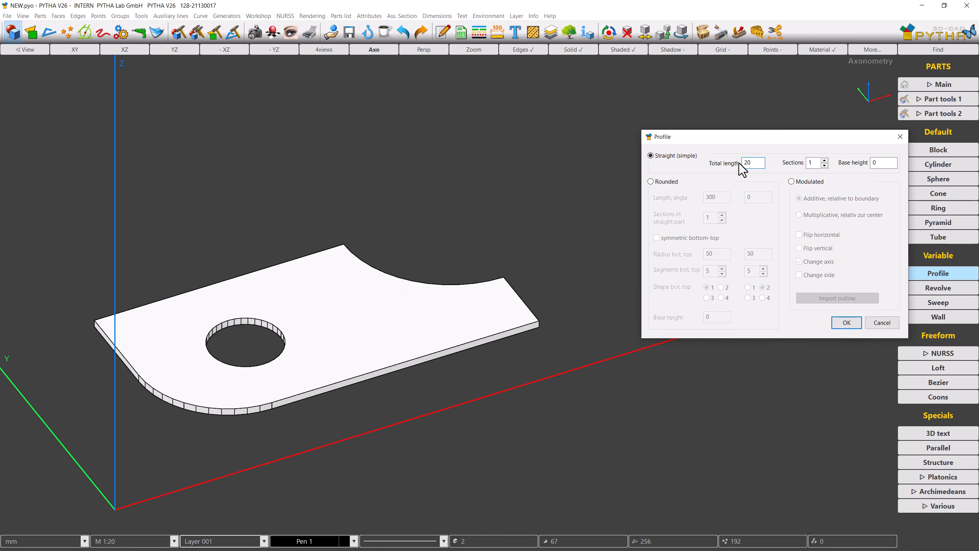
type("500")
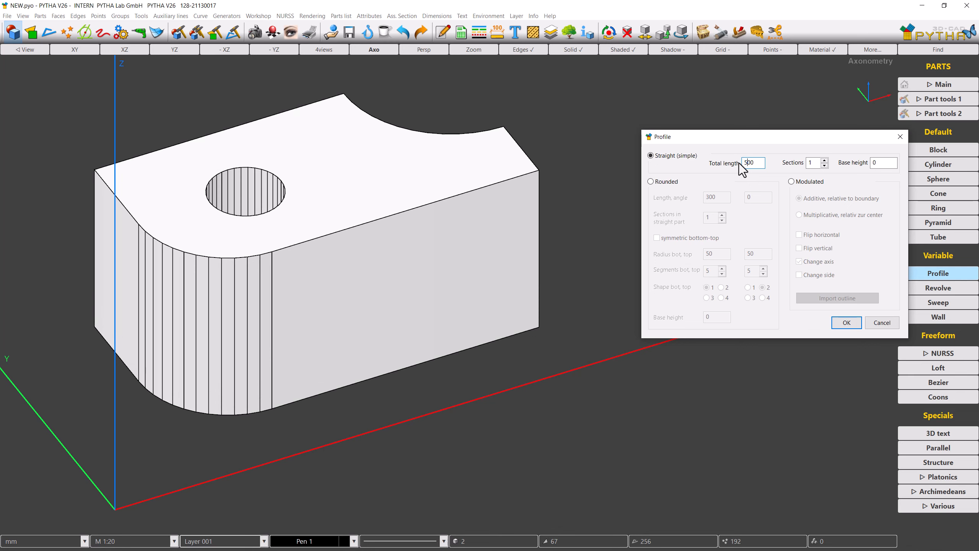
type("2")
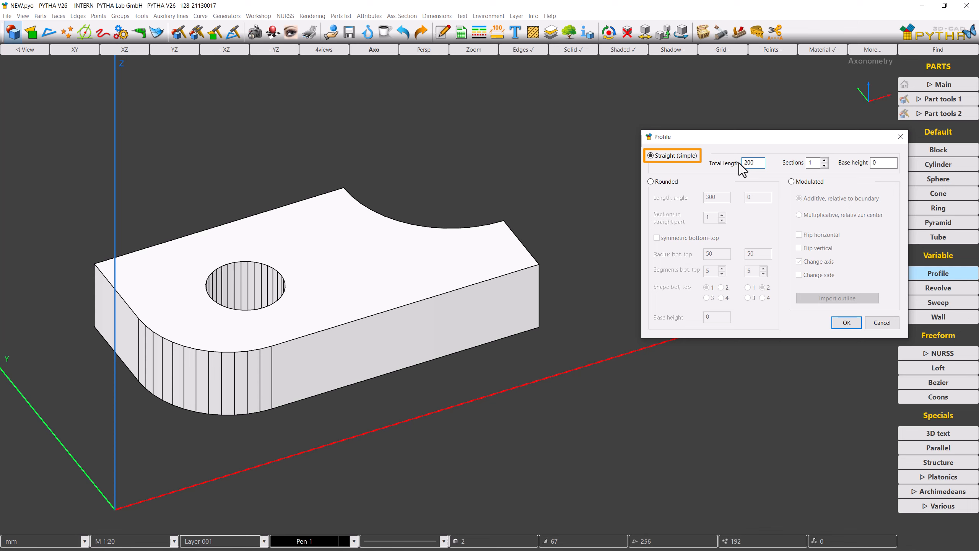
Step: Enter the profile's total length with explicit units, first as 20cm and finally as 0.2m
left_click_drag(744, 163, 758, 164)
type("20")
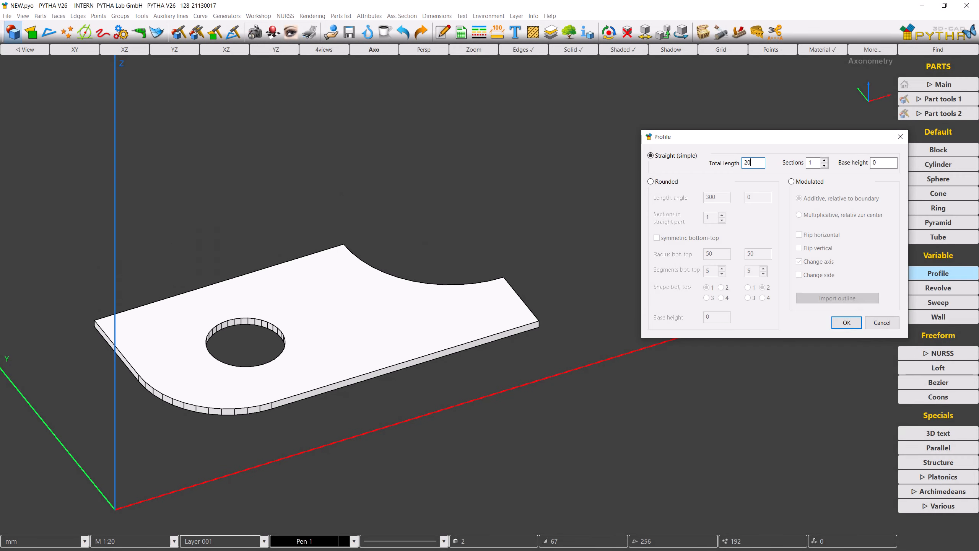
type("cm")
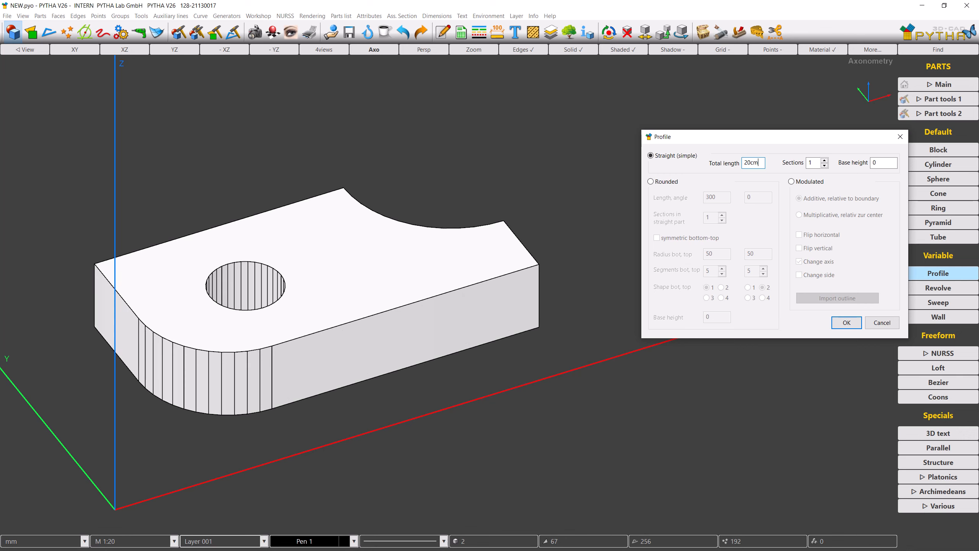
key("ctrl+a")
type("0")
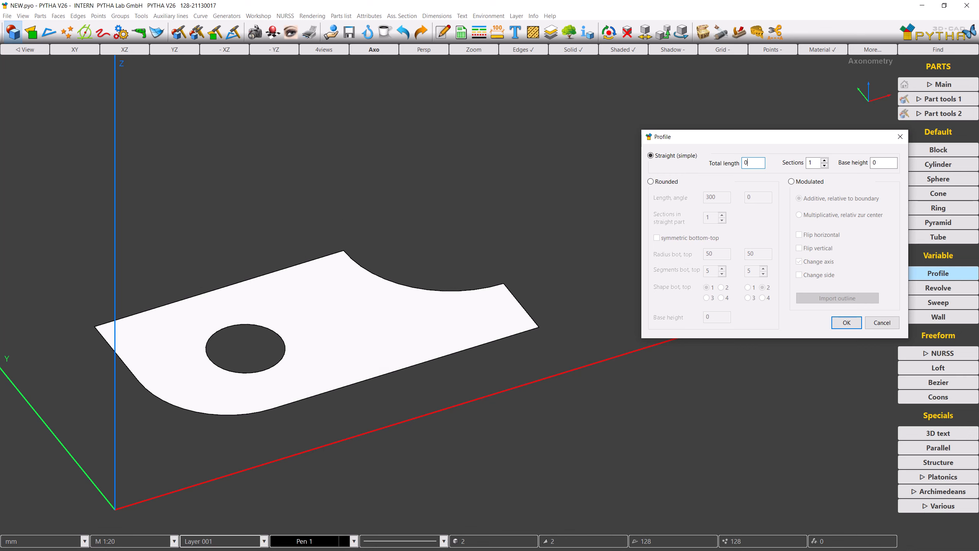
type(".2m")
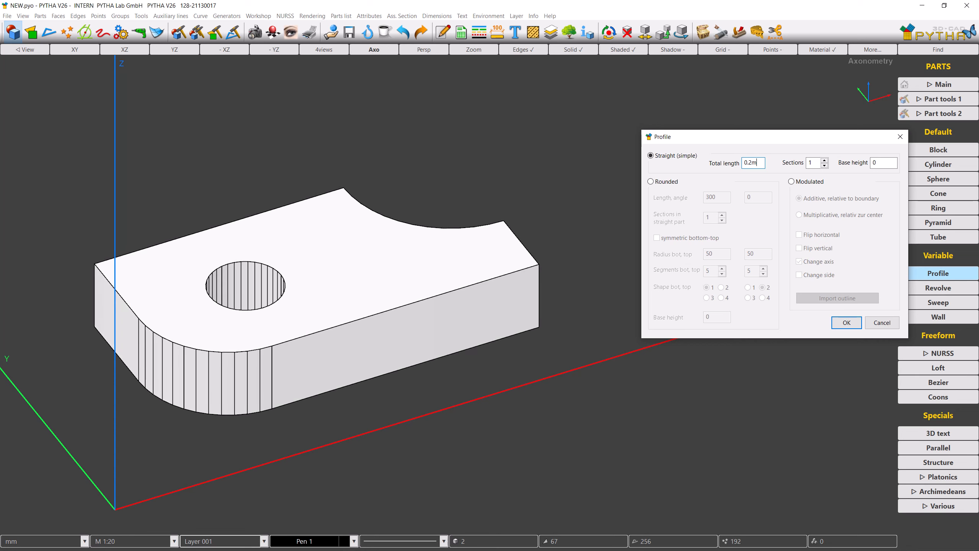
Step: Set the straight profile's total length to 200 and base height to 300, and switch the profile to the rounded type
key("ctrl+a")
type("200")
double_click(874, 162)
type("300")
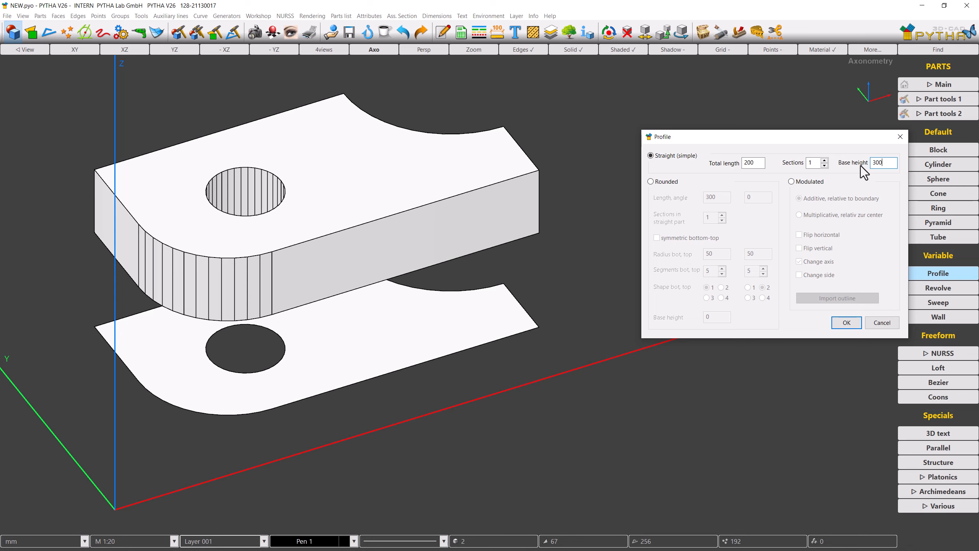
middle_click_drag(291, 230, 793, 222)
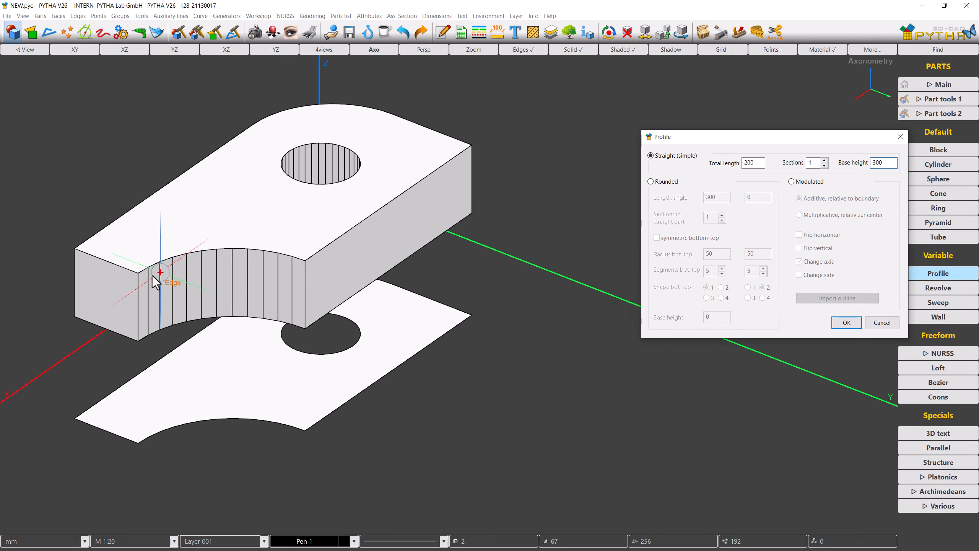
mouse_move(153, 277)
middle_mouse_down()
mouse_move(249, 288)
mouse_move(507, 272)
mouse_move(550, 280)
mouse_move(505, 314)
middle_mouse_up()
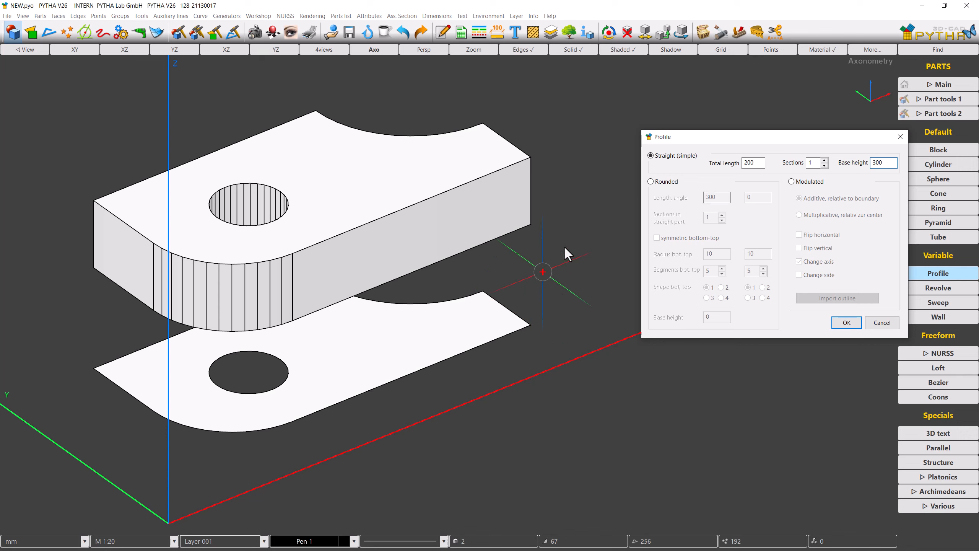
left_click(651, 181)
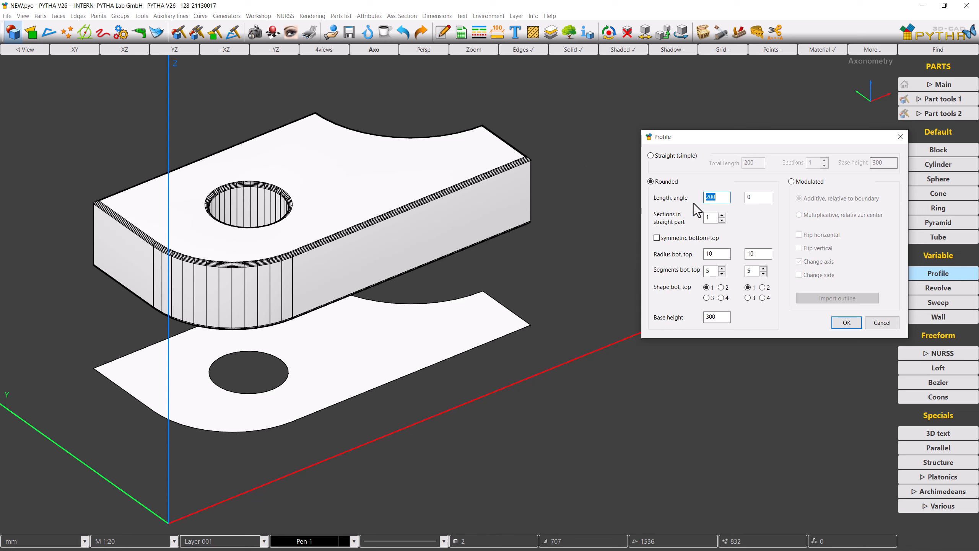
Step: Try side angles of 15 and -15 on the rounded profile, and reset the angle to 0
left_click_drag(752, 198, 738, 198)
type("15")
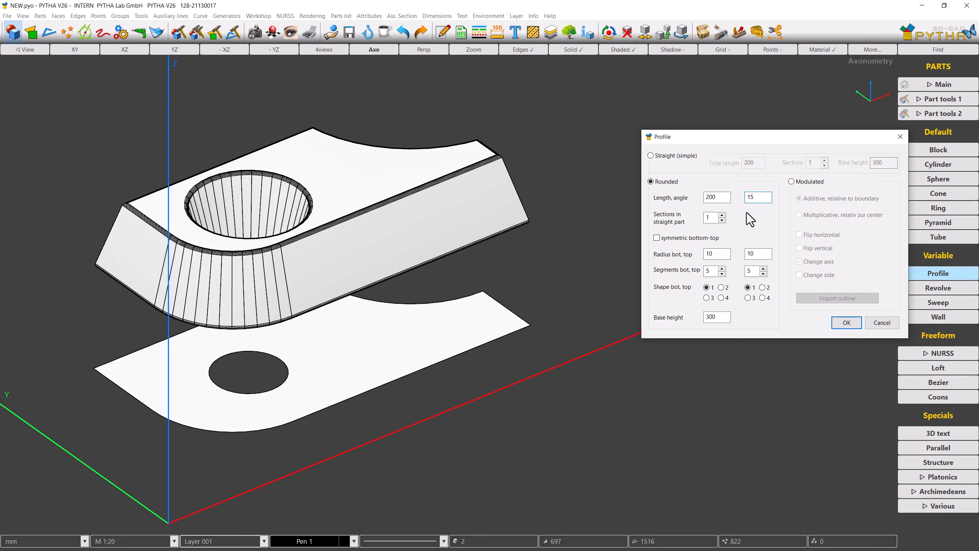
type("-")
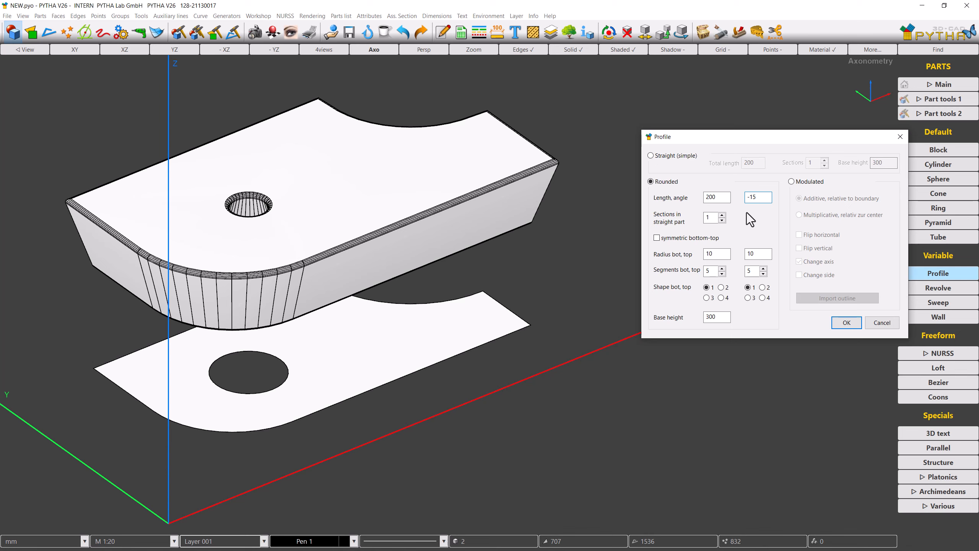
mouse_move(499, 269)
middle_mouse_down()
mouse_move(487, 270)
mouse_move(495, 196)
mouse_move(492, 278)
middle_mouse_up()
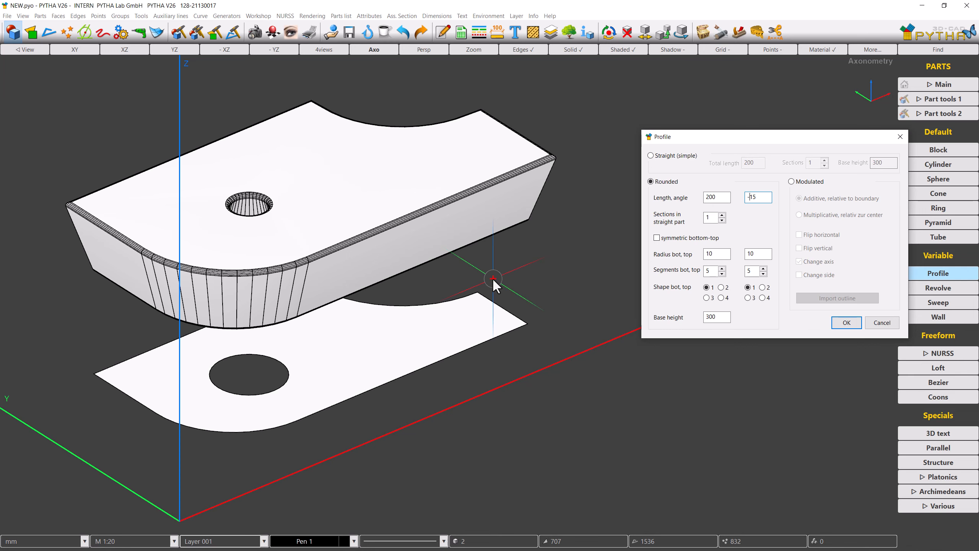
left_click_drag(759, 197, 737, 201)
type("0")
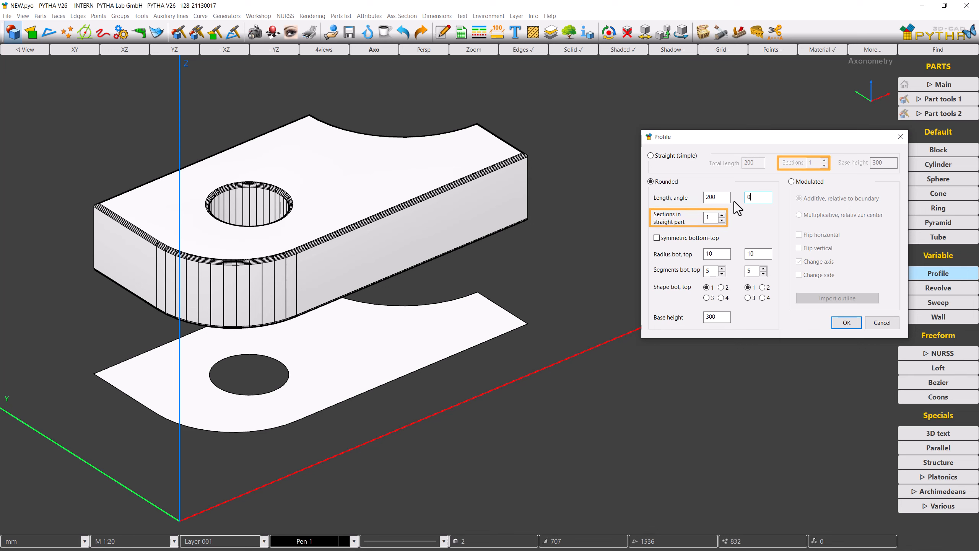
Step: Try 5 sections in the profile's straight part, and return the section count to 1
left_click(722, 215)
left_click(722, 215)
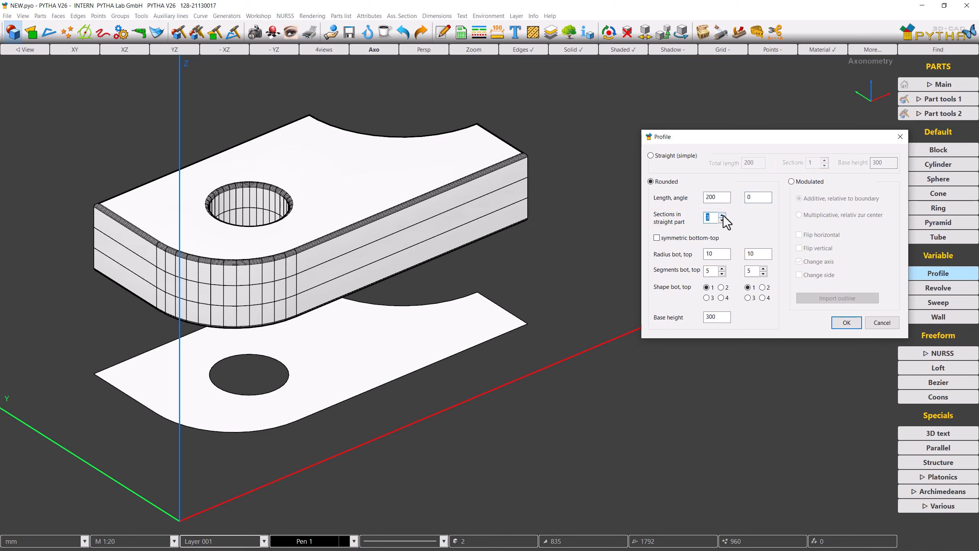
left_click(722, 215)
left_click(722, 215)
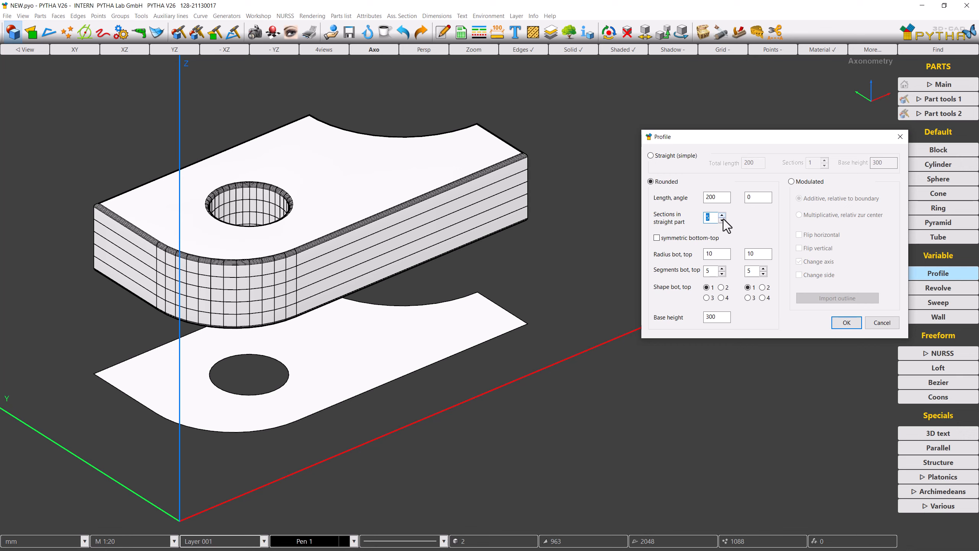
left_click(722, 220)
left_click(722, 220)
left_click(722, 220)
left_click(721, 220)
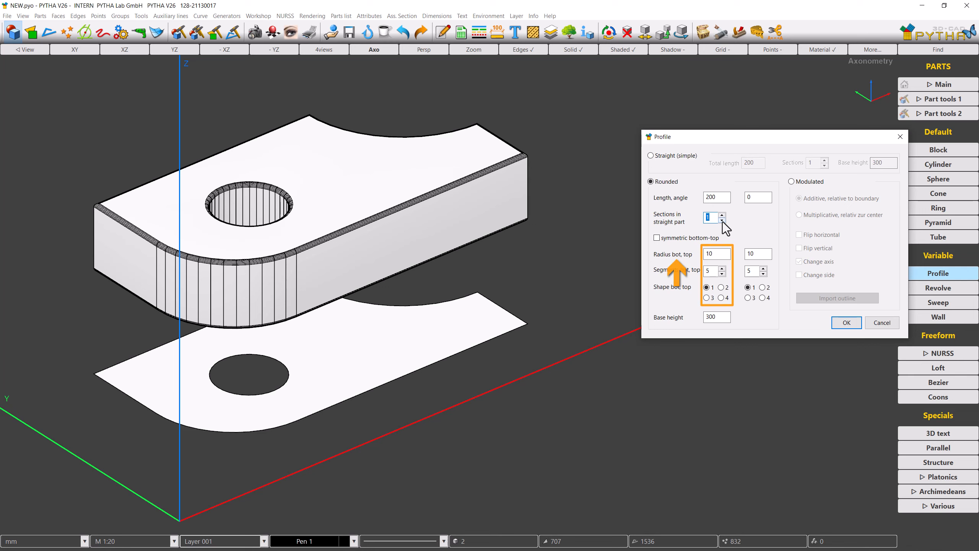
Step: Give the rounded profile a top radius of 30 and a bottom radius of 90
double_click(758, 253)
type("30")
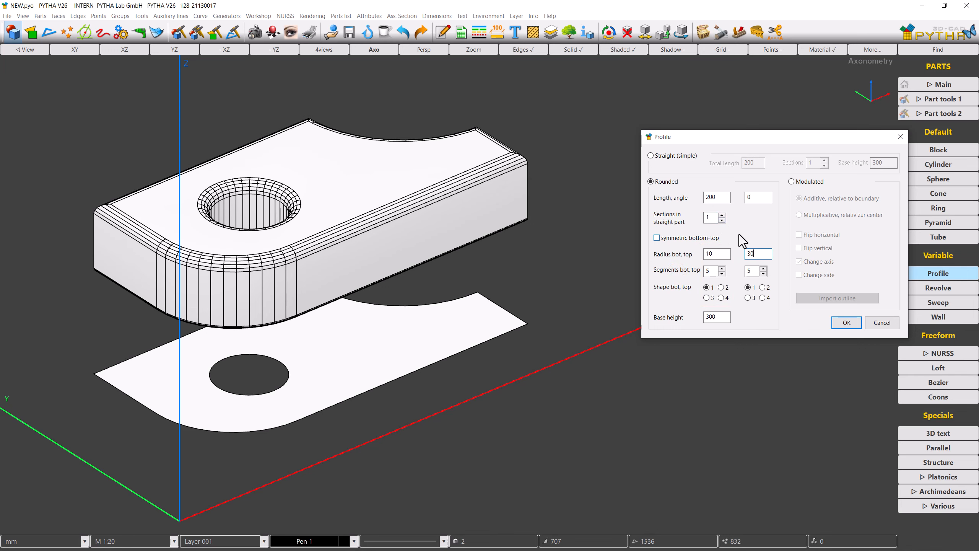
double_click(706, 254)
type("90")
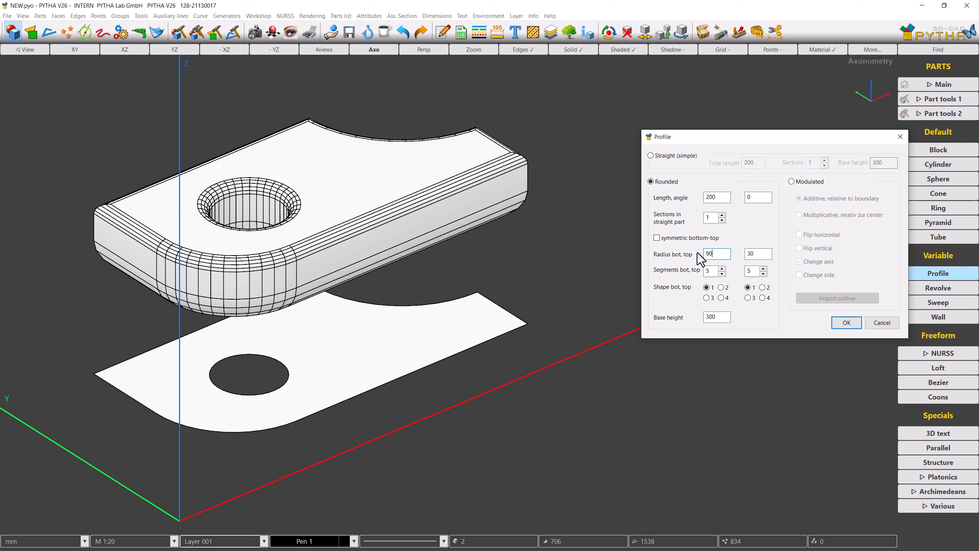
Step: Make the rounding symmetric between bottom and top, and try radii of 10, 50 and 150
left_click(693, 240)
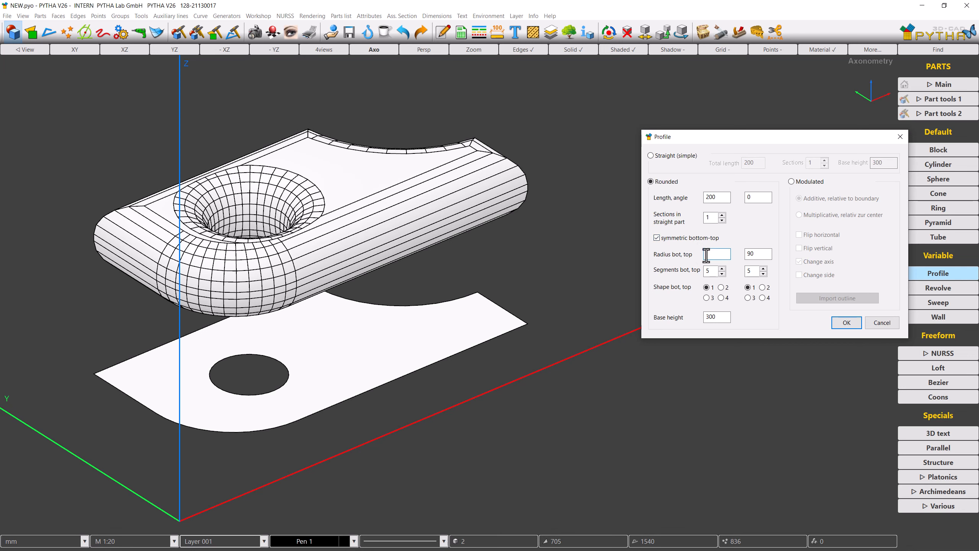
left_click_drag(708, 254, 696, 258)
type("10")
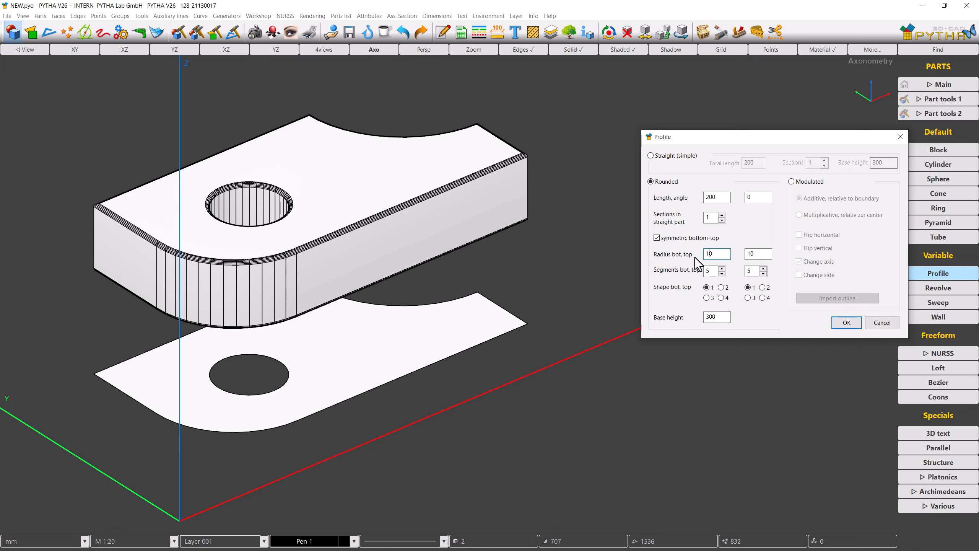
left_click_drag(708, 255, 694, 258)
type("5")
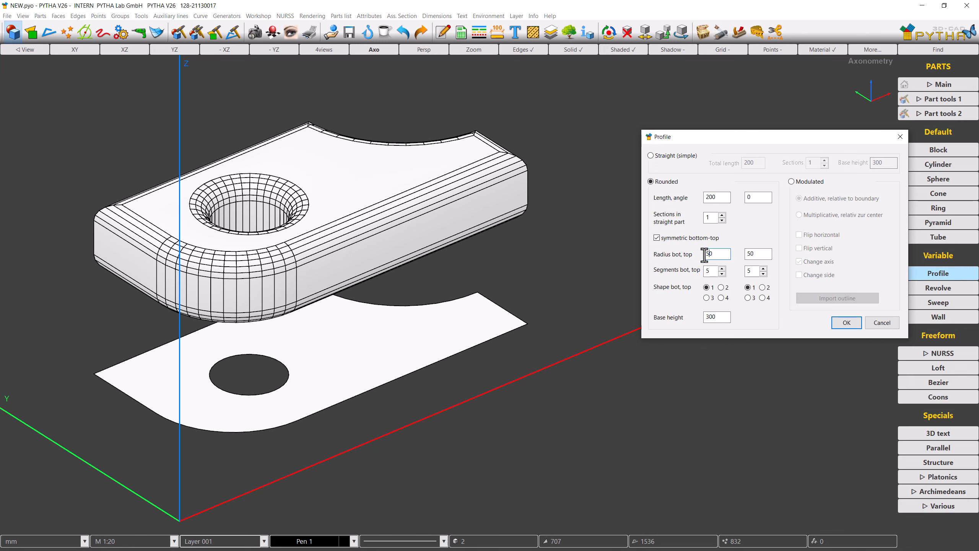
left_click(705, 253)
type("1")
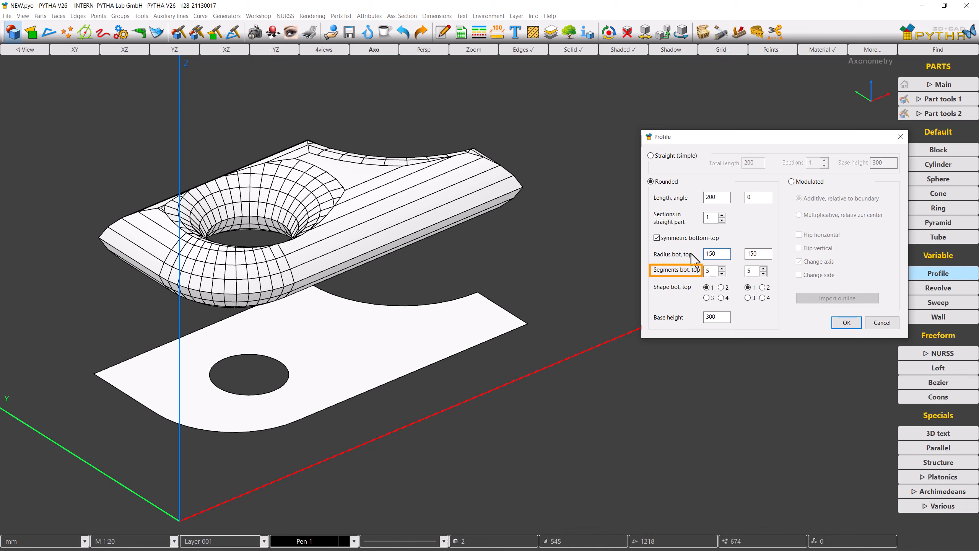
Step: Raise the segment count of the bottom and top roundings to 20
left_click(722, 269)
left_click(722, 269)
left_click(722, 269)
left_click(722, 269)
left_click(722, 269)
left_click(722, 269)
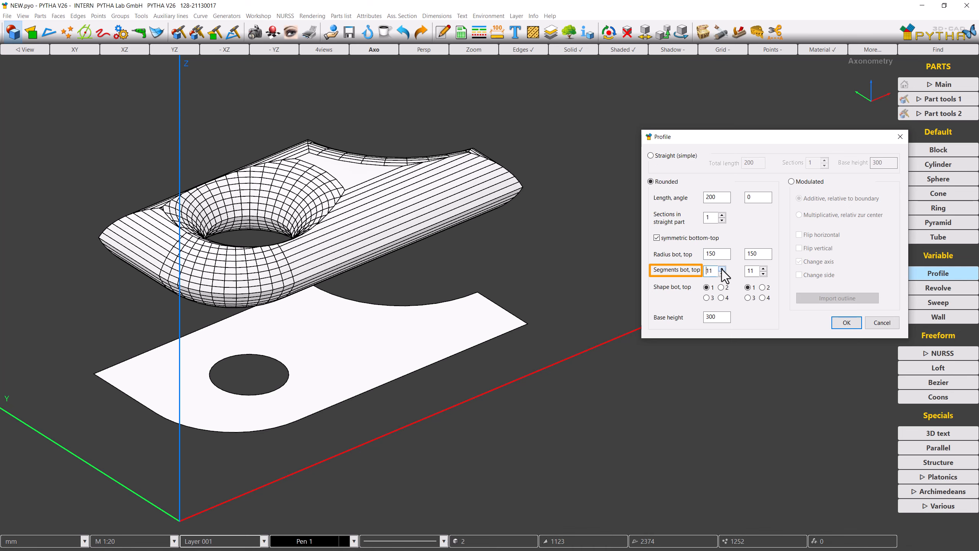
left_click(722, 269)
left_click(722, 269)
left_click(722, 269)
left_click(722, 268)
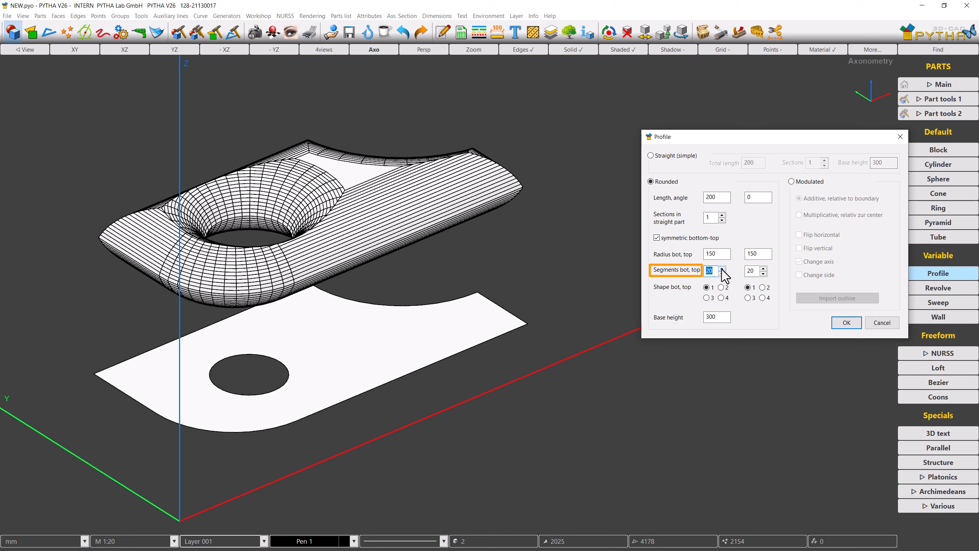
Step: Set the symmetric rounding radius to 50 and its segment count to 5
left_click(706, 254)
left_click_drag(708, 253, 696, 256)
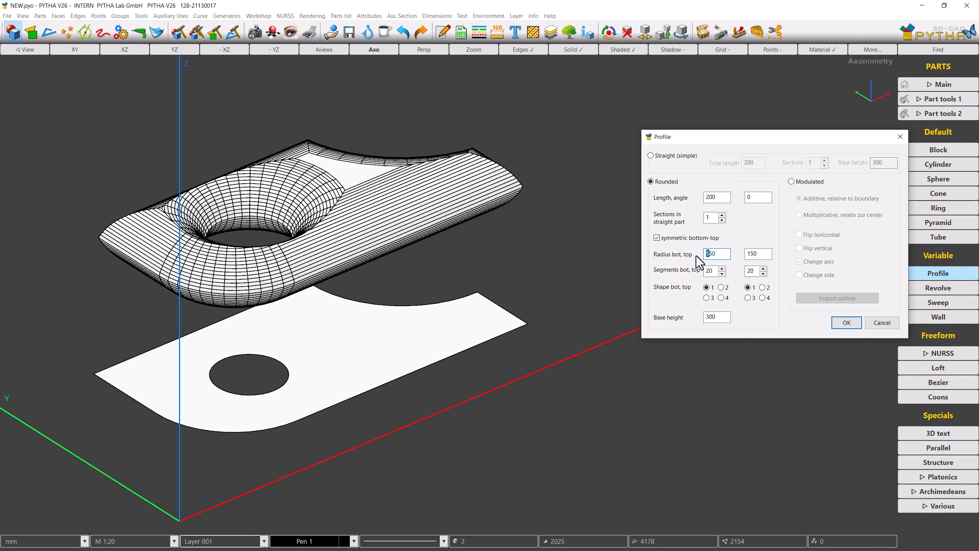
key("BackSpace")
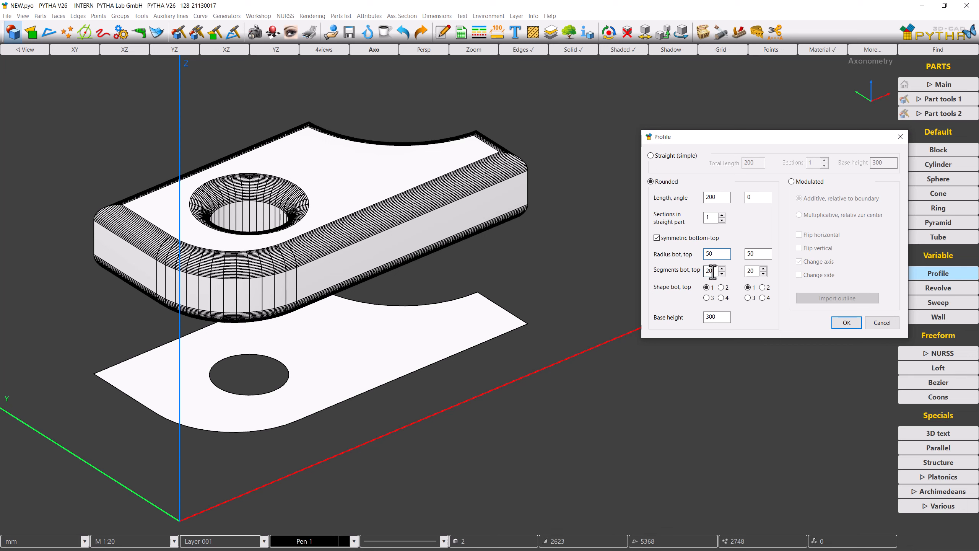
left_click_drag(712, 271, 696, 273)
type("5")
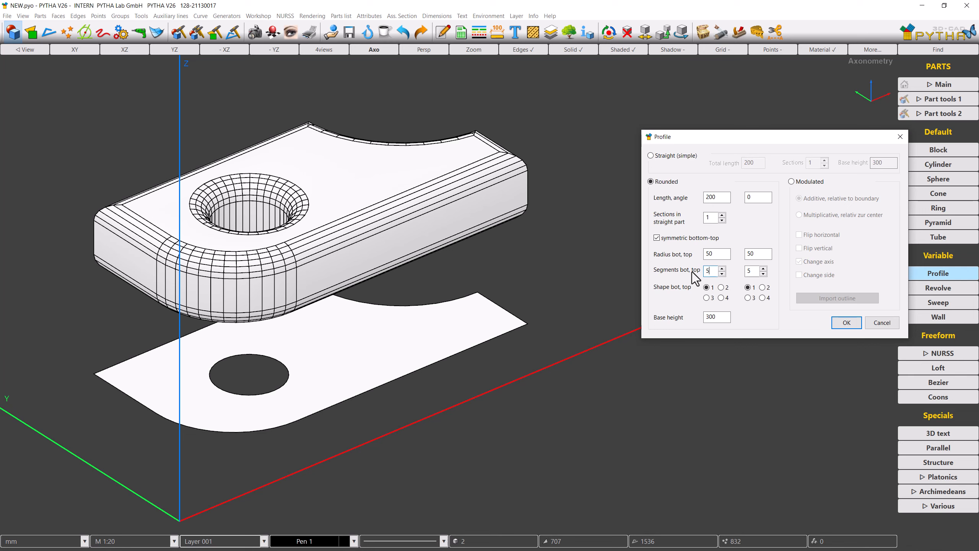
Step: Reduce the rounding segments to 1 to try a chamfered edge, and return them to 5
left_click(721, 273)
left_click(721, 273)
left_click(722, 273)
left_click(722, 273)
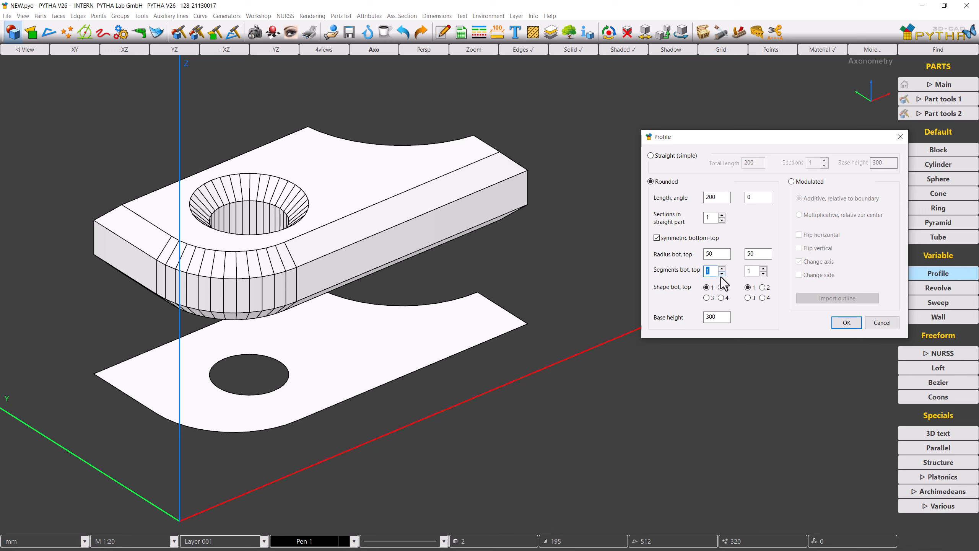
left_click(721, 269)
left_click(721, 269)
left_click(722, 269)
left_click(722, 269)
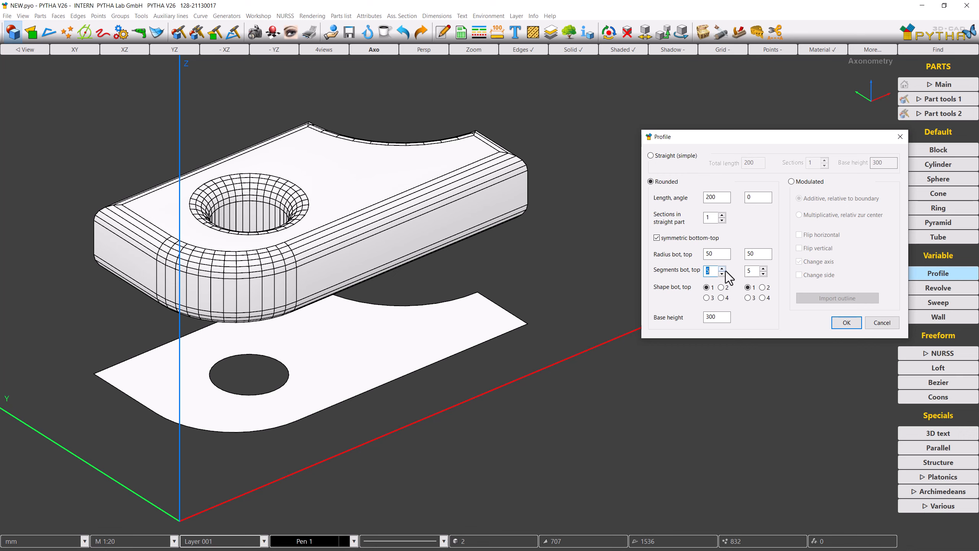
Step: Try shapes 2, 3 and 4 for the profile's top edge, inspecting the part from below and above
left_click(762, 287)
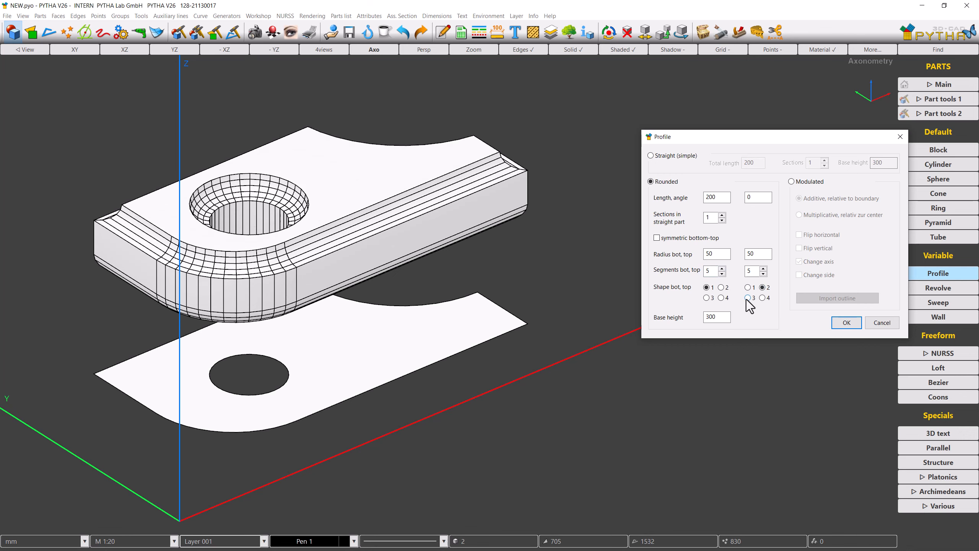
left_click(747, 297)
middle_click_drag(577, 306, 575, 270)
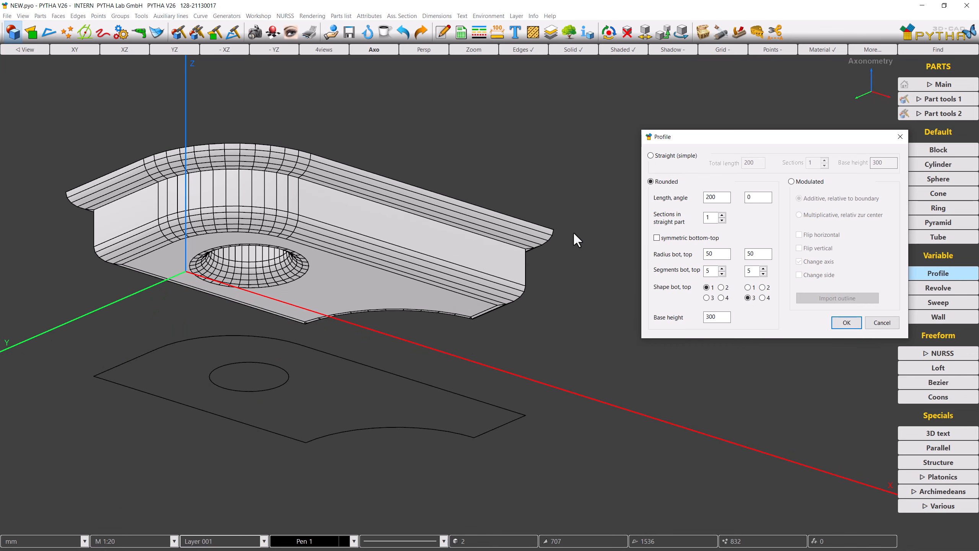
left_click(762, 297)
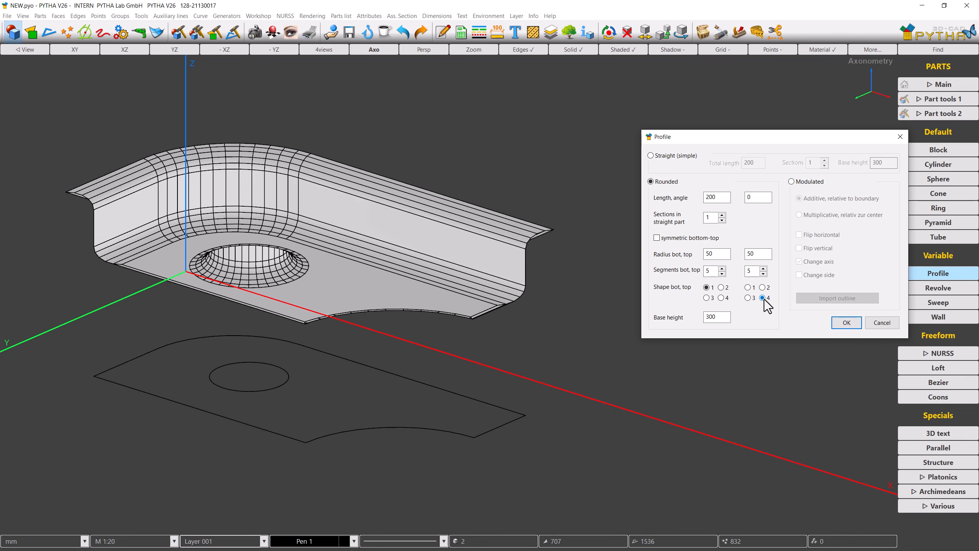
middle_click_drag(564, 278, 567, 365)
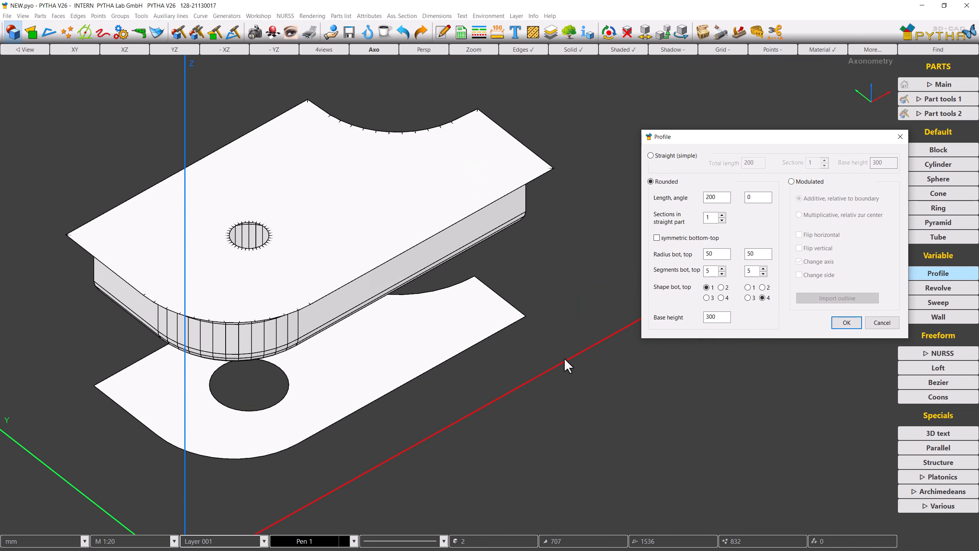
Step: Set the top edge to shape 2, try shapes 2, 3 and 4 for the bottom edge, and return the bottom to shape 1
left_click(762, 288)
left_click(721, 288)
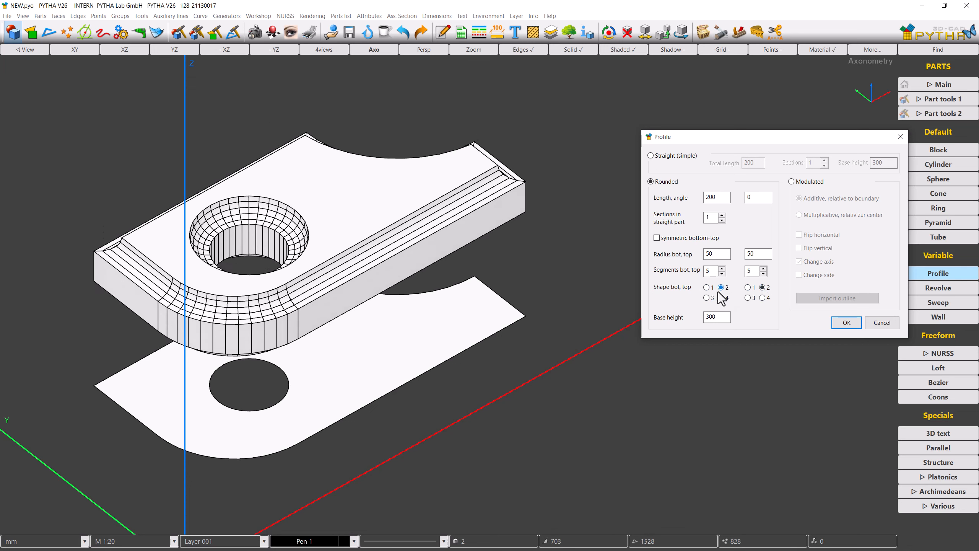
left_click(707, 298)
left_click(721, 298)
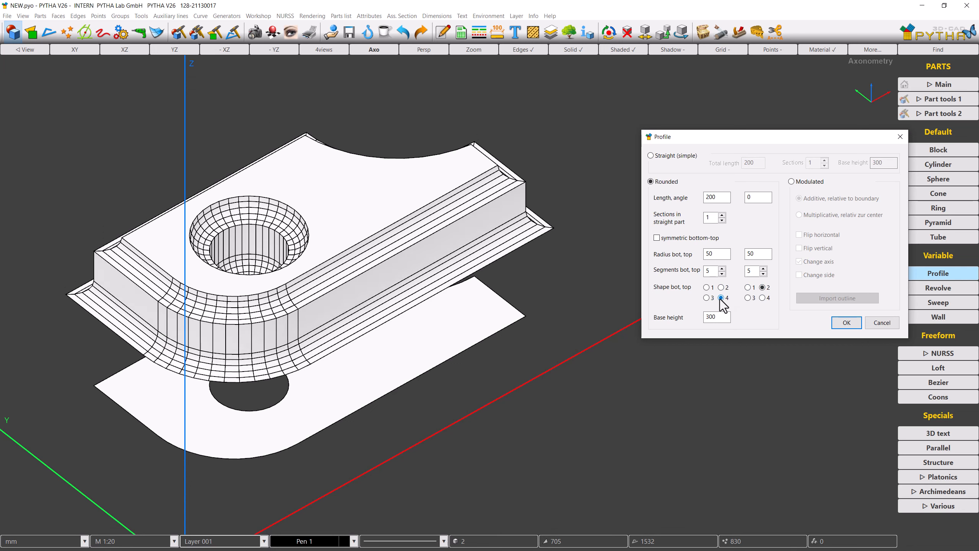
left_click(708, 288)
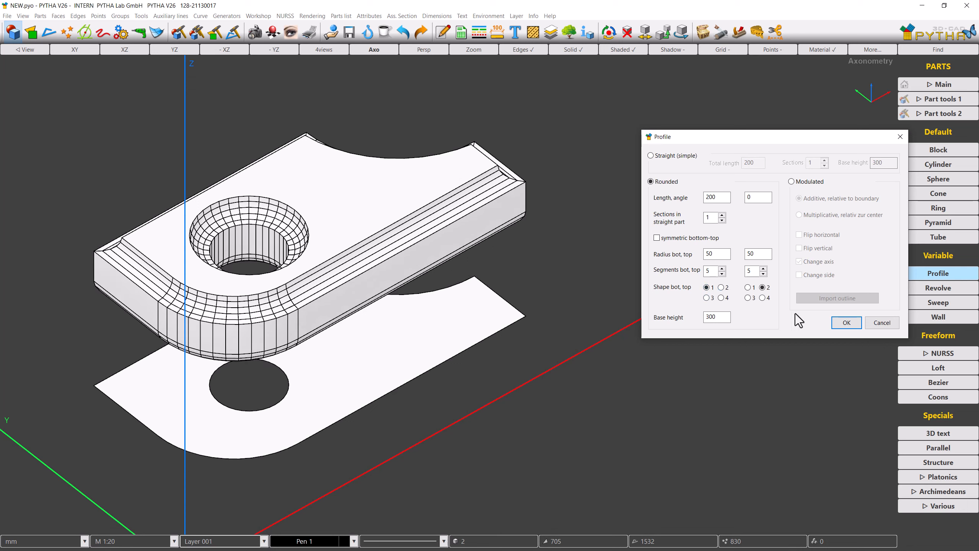
Step: Create the rounded profile and fit the finished part in the axonometric view
left_click(839, 323)
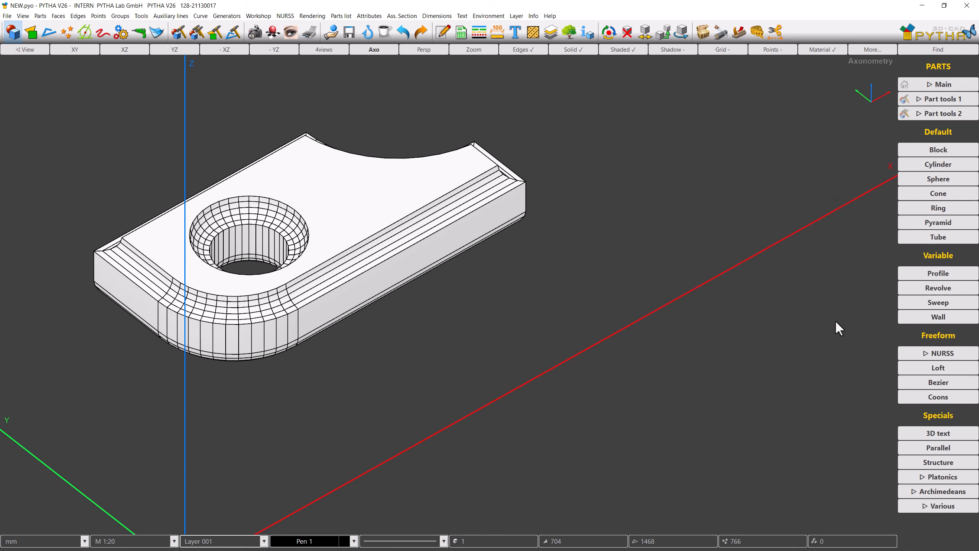
left_click(390, 51)
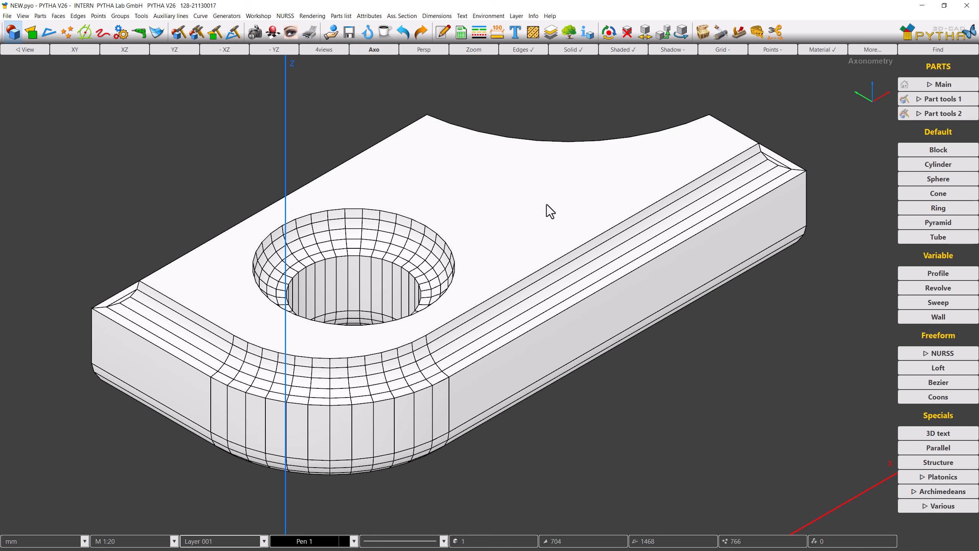
middle_click_drag(546, 204, 486, 218)
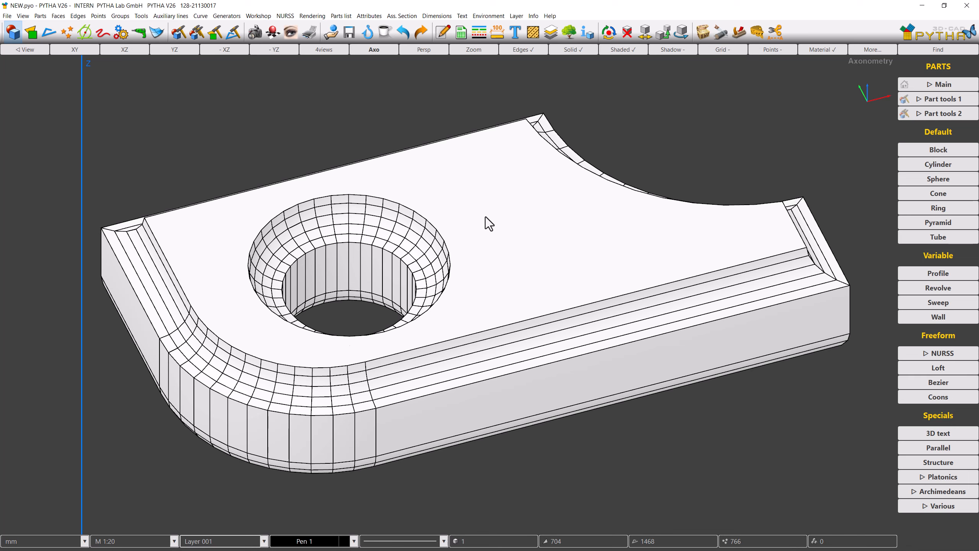
Step: Set the active pen to the red Pen 27
left_click(355, 540)
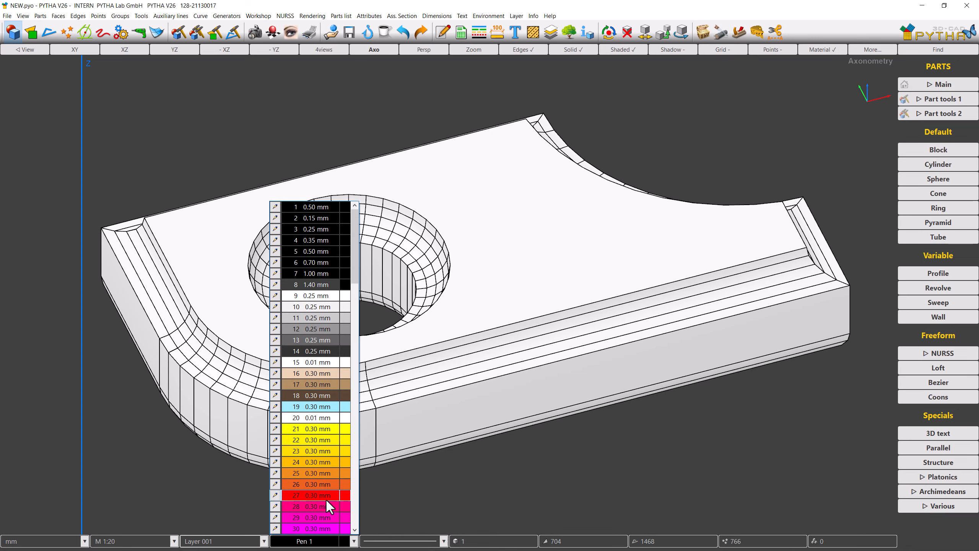
left_click(326, 495)
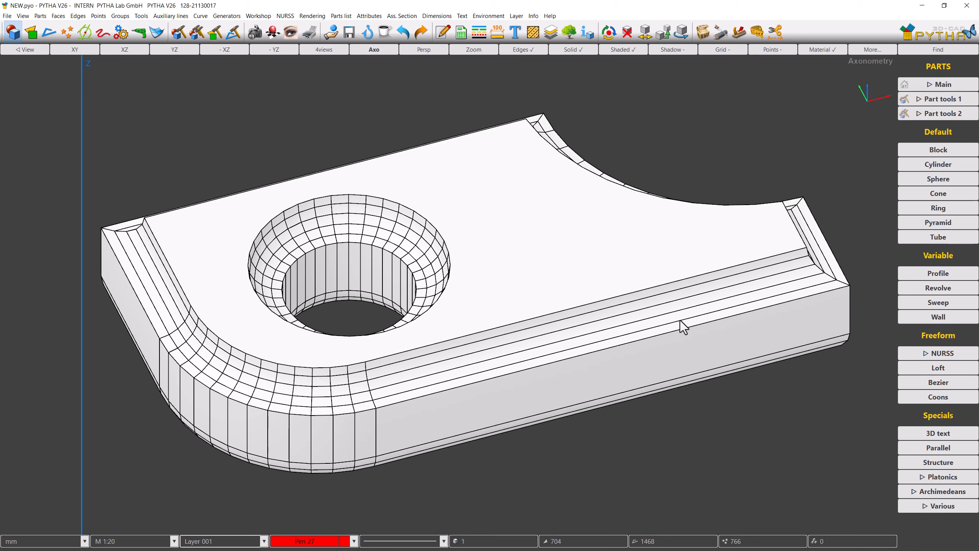
Step: Start a profile from edges, using the complete chain of edges around the hole's inner upper rim as the cross section
left_click(902, 274)
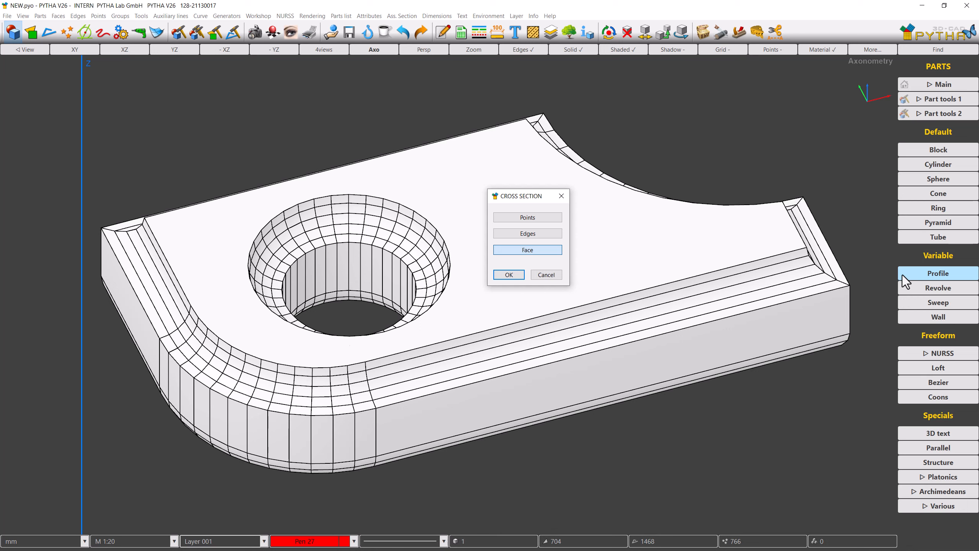
left_click(550, 235)
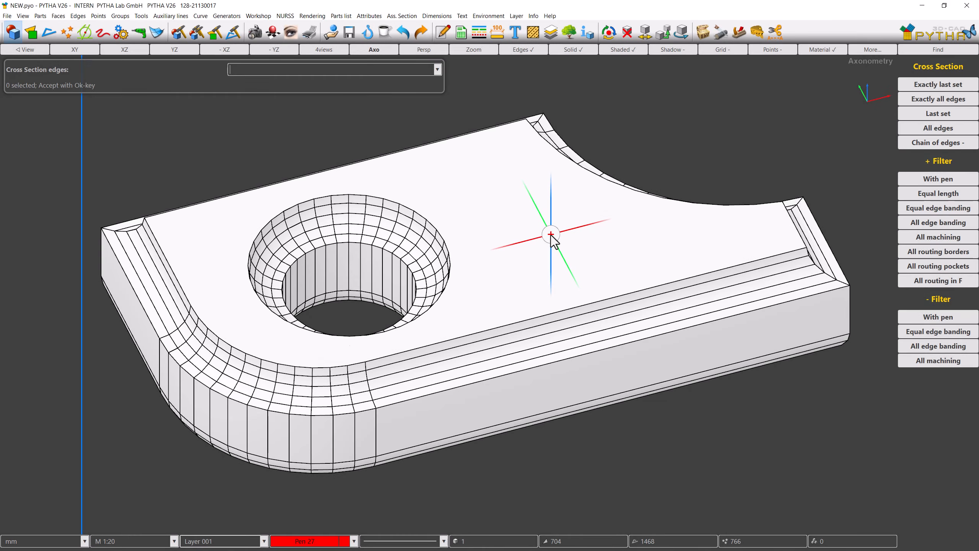
left_click(390, 254)
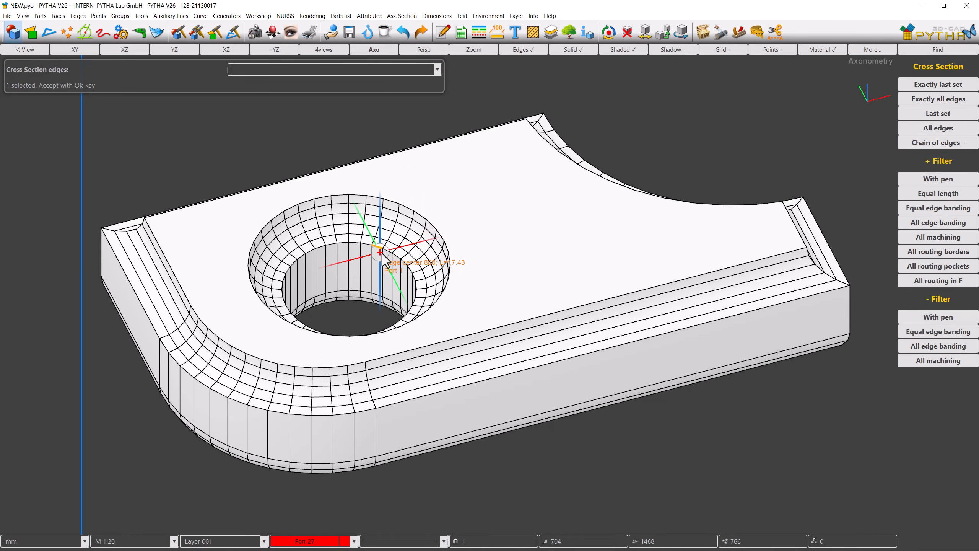
left_click(382, 249)
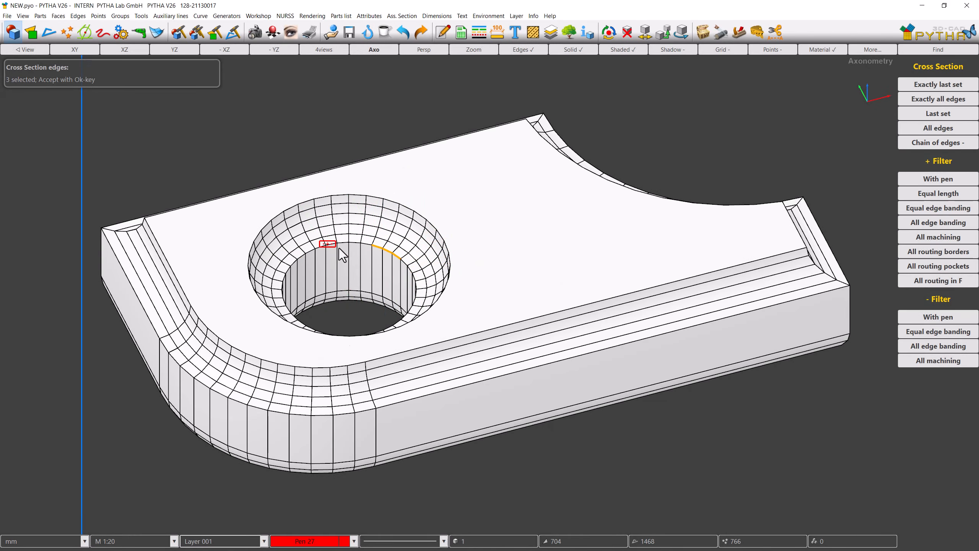
left_click(376, 251)
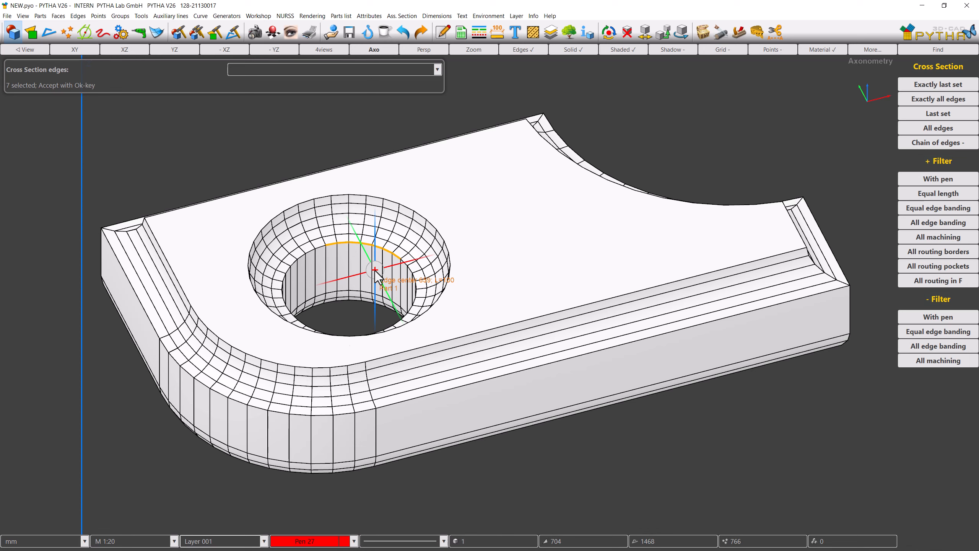
left_click(907, 139)
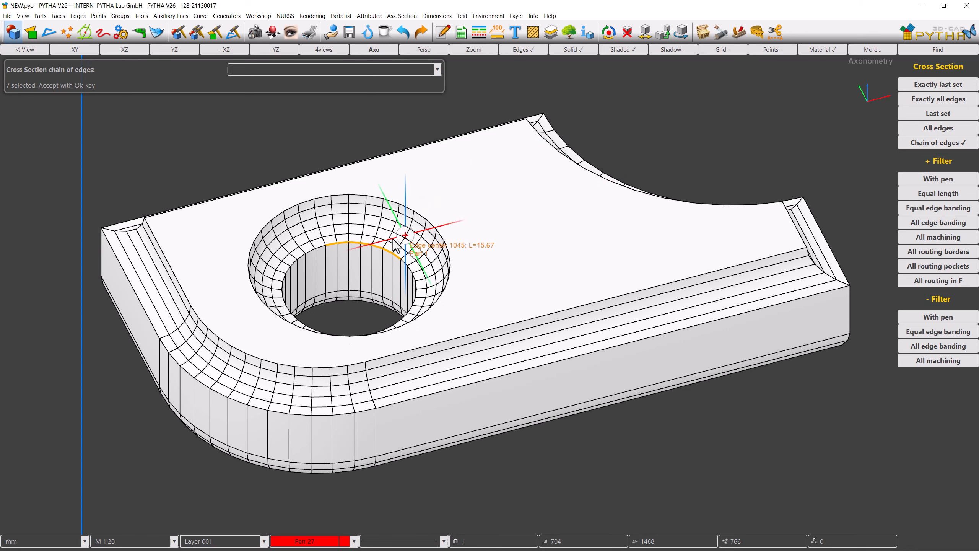
left_click(310, 252)
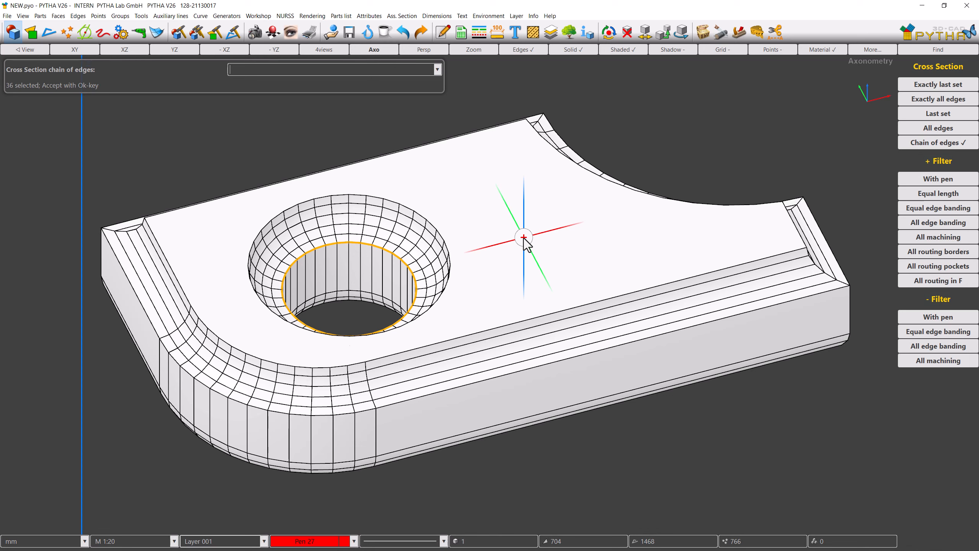
right_click(524, 237)
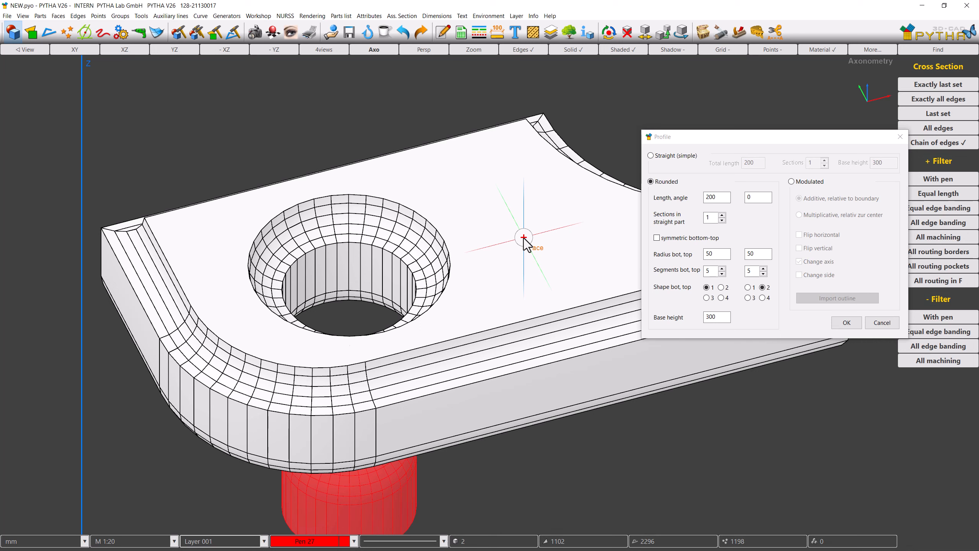
Step: Switch the profile to Straight (simple) with base height 0 and total length 300 mm, and inspect it from a lower viewing angle
left_click(660, 162)
left_click(660, 161)
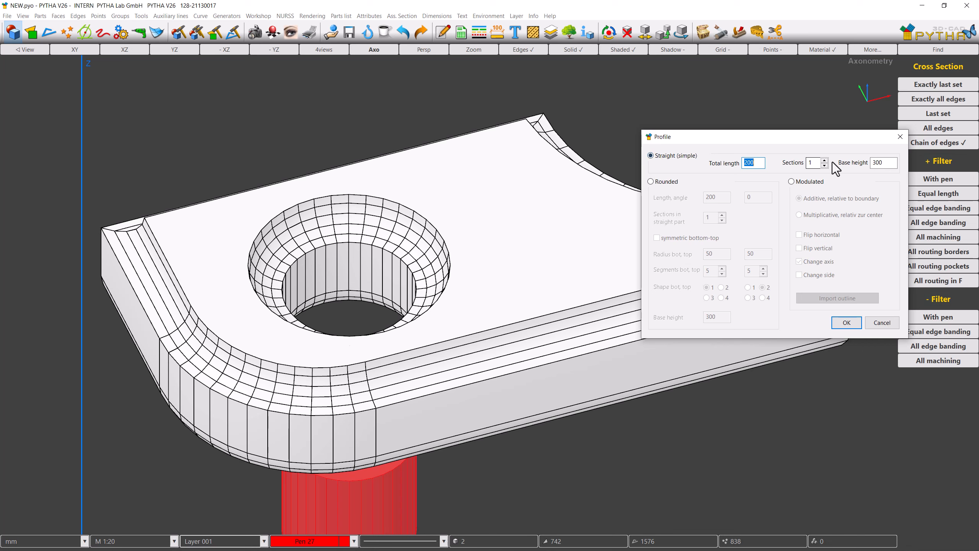
double_click(873, 164)
type("0")
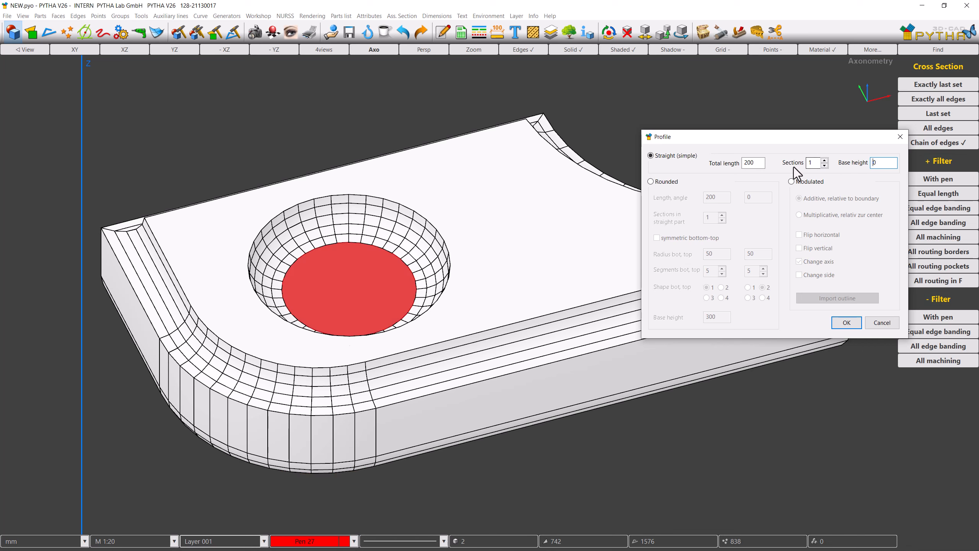
left_click_drag(748, 162, 742, 163)
type("3")
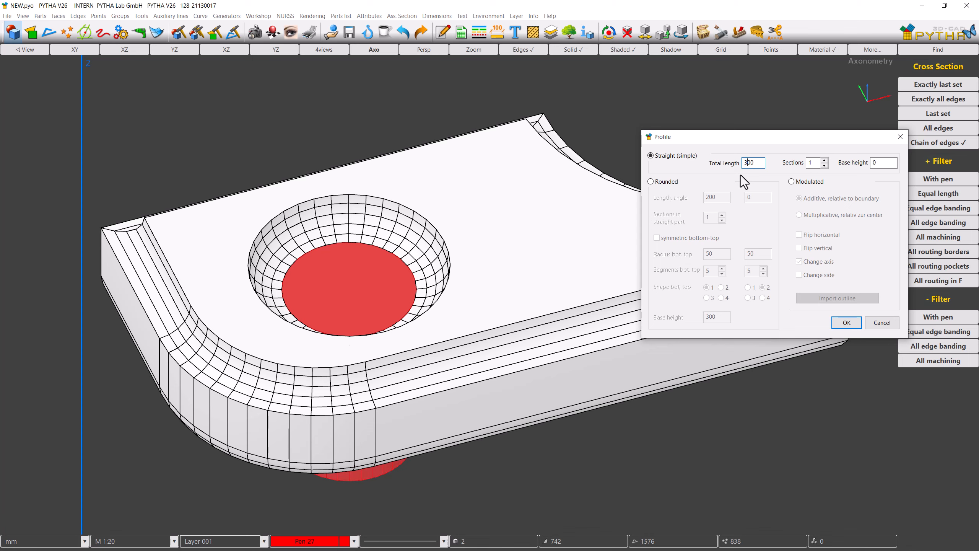
middle_click_drag(522, 220, 399, 176)
scroll(402, 231, "down", 2)
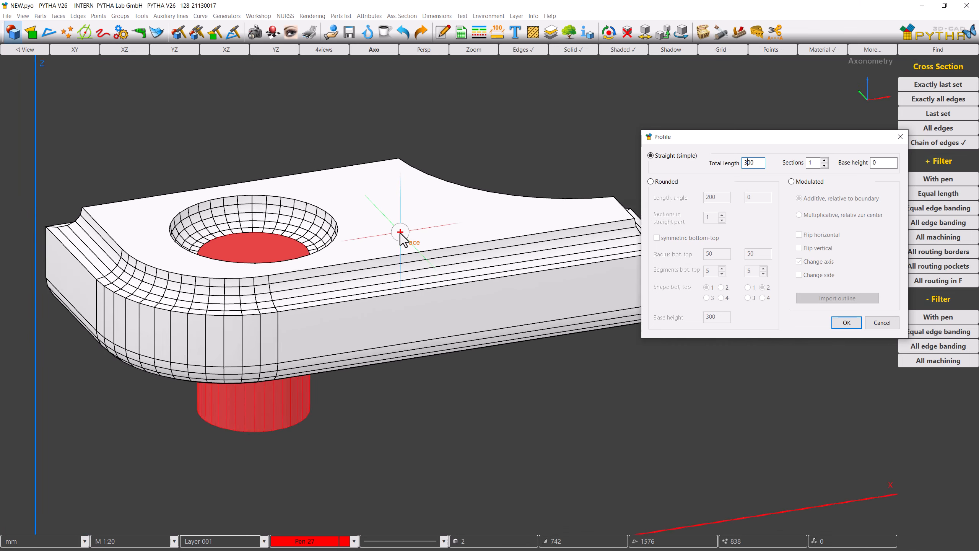
middle_click_drag(402, 231, 377, 232)
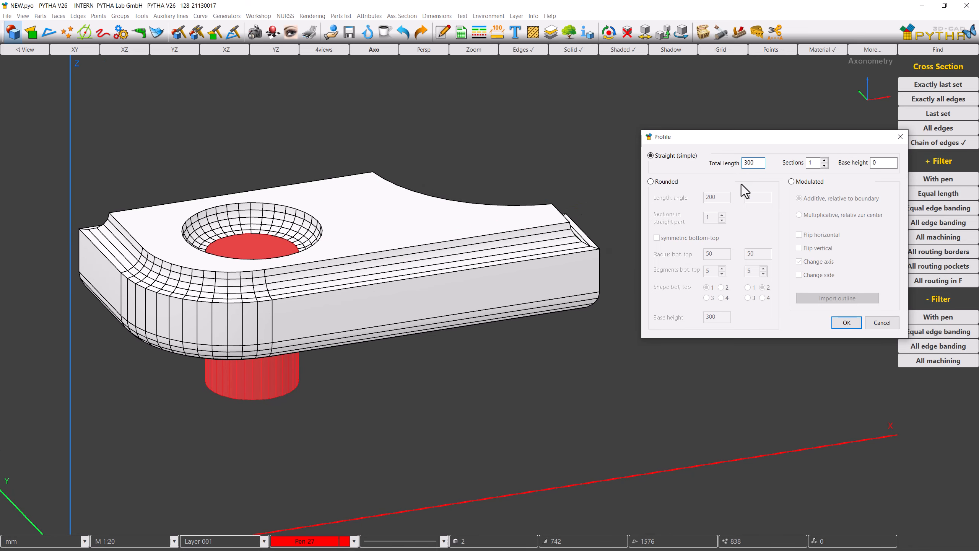
Step: Set the straight profile's total length to -300 mm and base height to 200 mm, and create it
type("-")
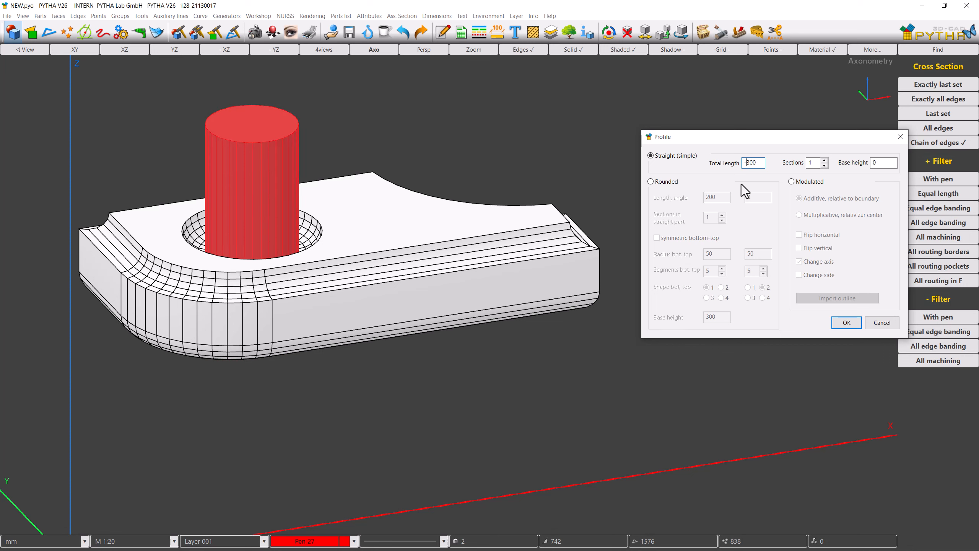
left_click(872, 162)
type("2")
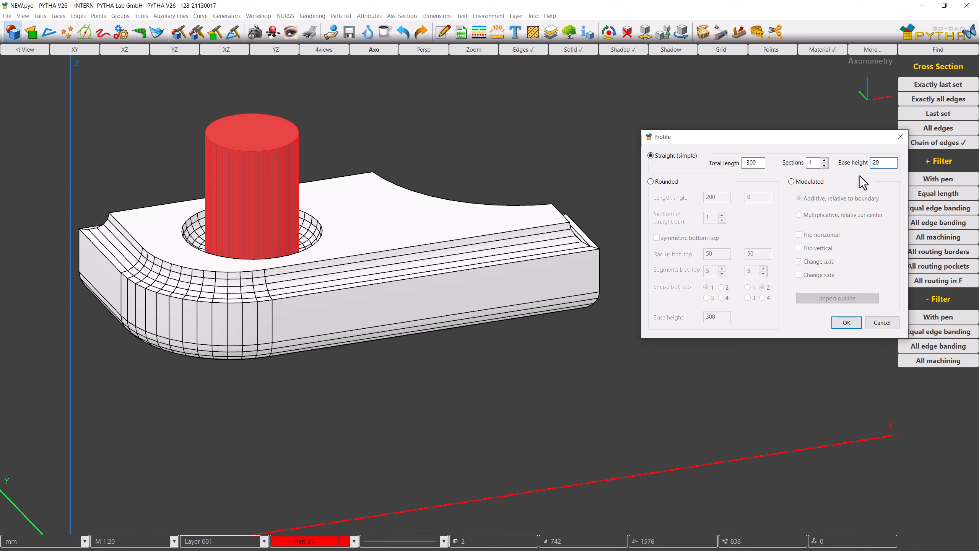
type("0")
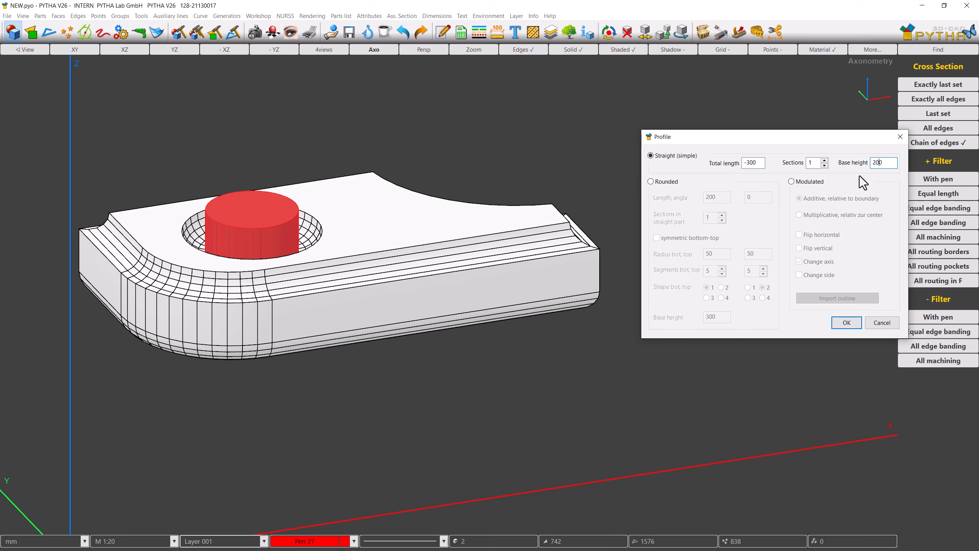
mouse_move(526, 251)
middle_mouse_down()
mouse_move(524, 182)
mouse_move(523, 275)
middle_mouse_up()
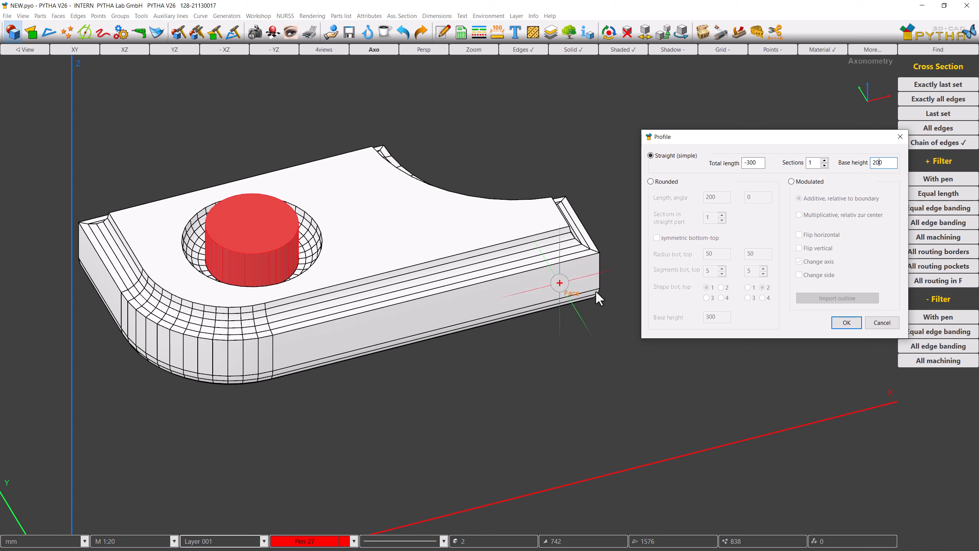
left_click(839, 324)
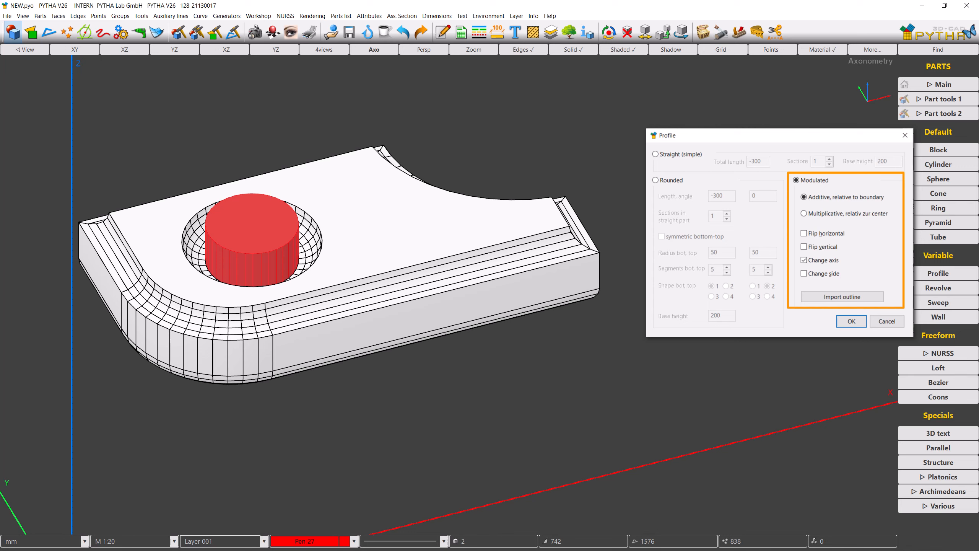
left_click(839, 321)
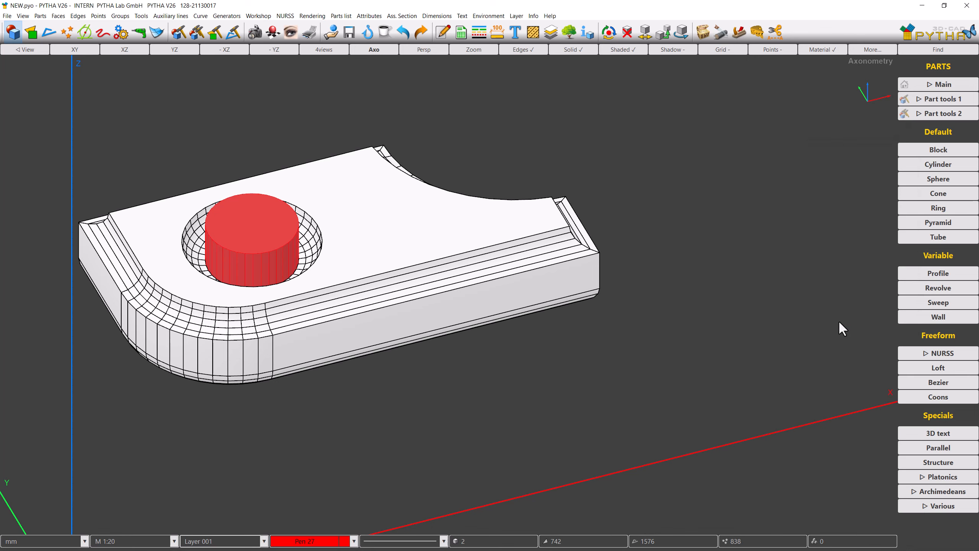
Step: Undo the creation of the red cylinder and of the rounded profile
left_click(406, 33)
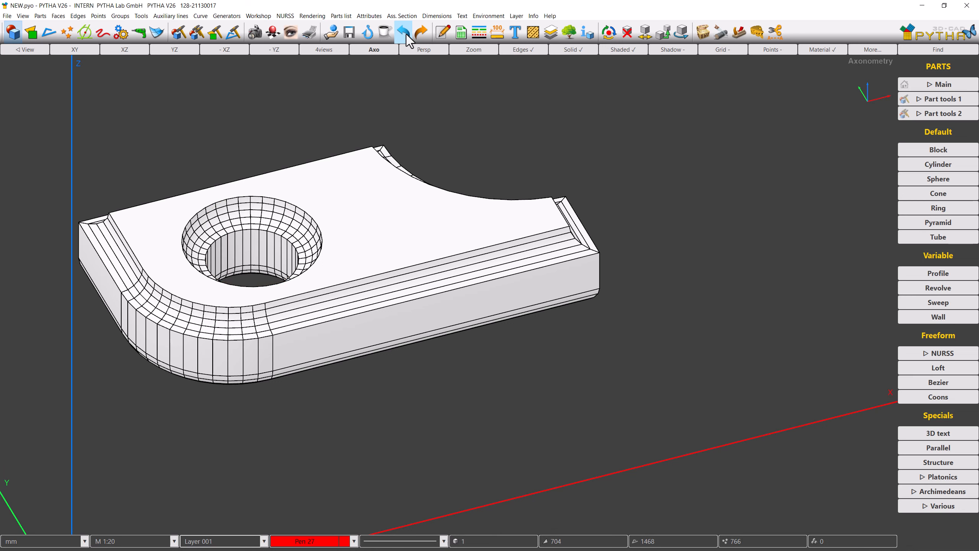
left_click(405, 33)
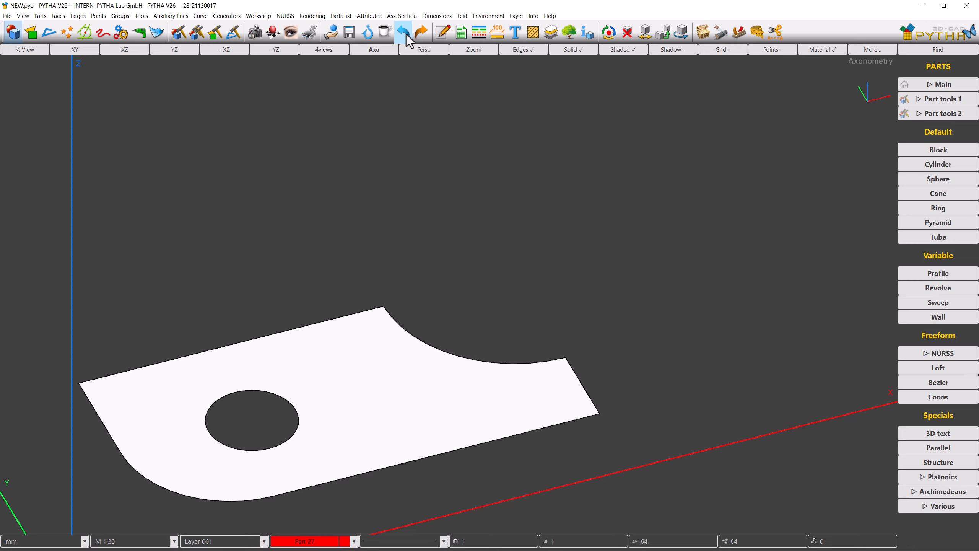
Step: Start a polyline in the front XZ view at the face's right end point with a vertical and a short horizontal segment
left_click(118, 53)
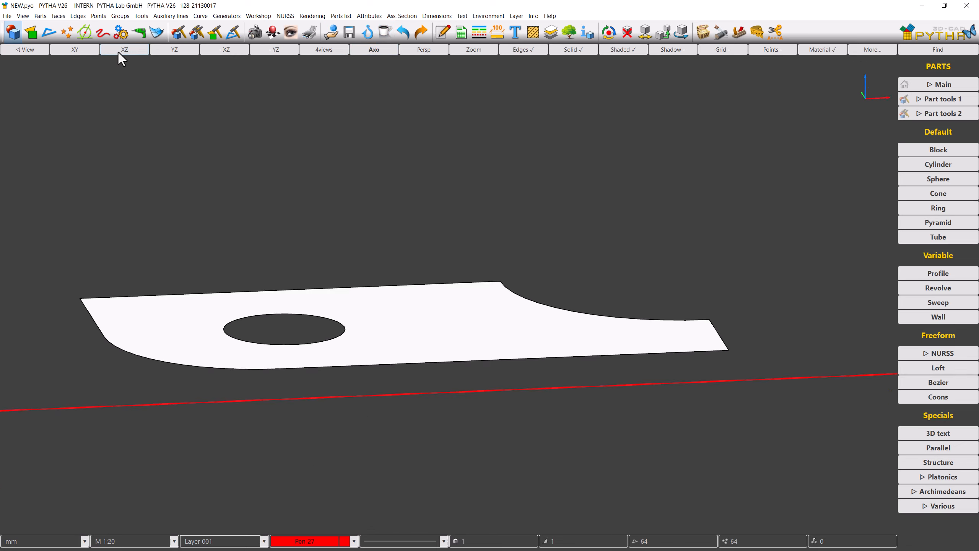
left_click(49, 32)
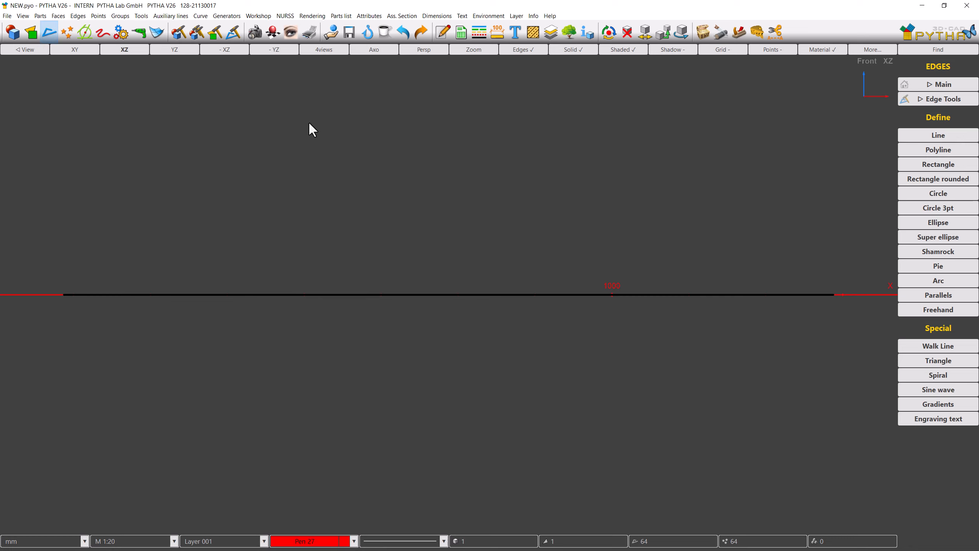
left_click(911, 150)
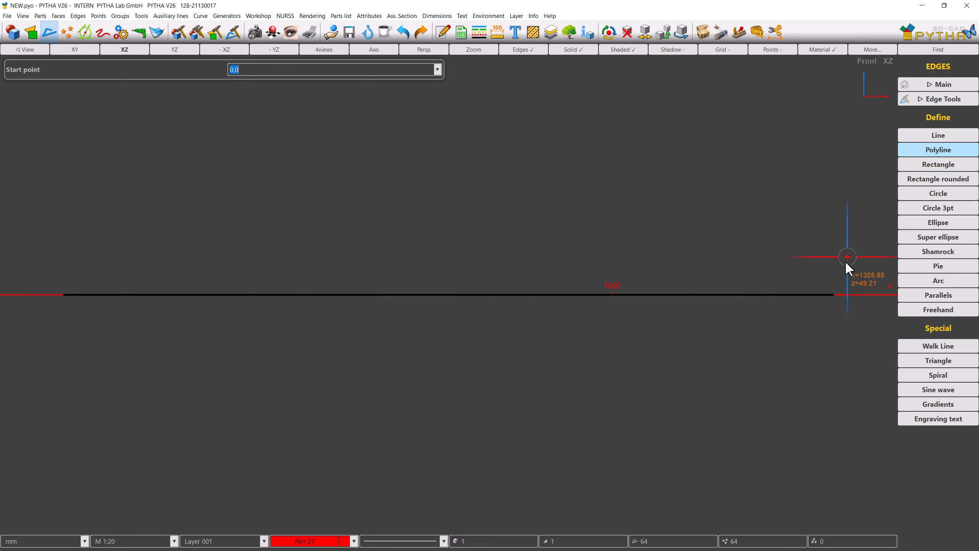
left_click(834, 295)
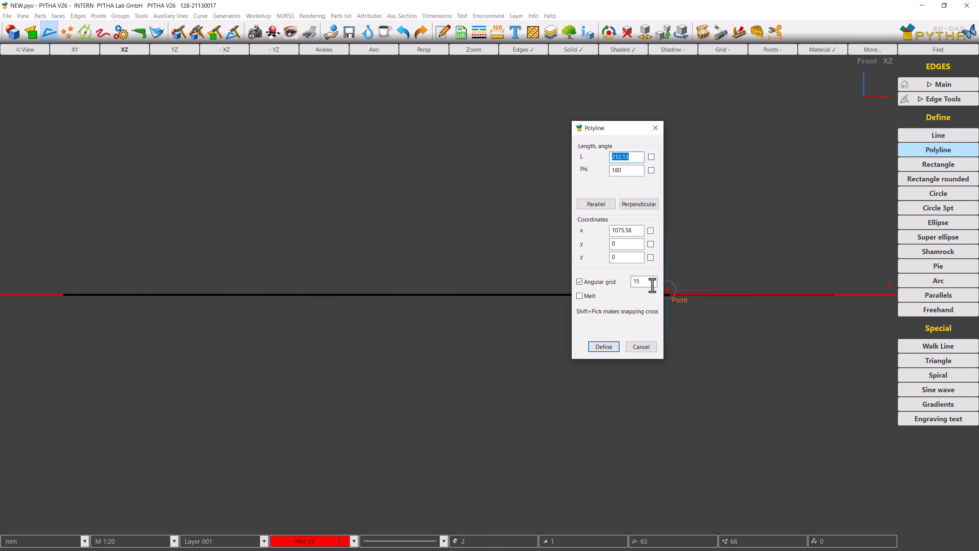
left_click(639, 282)
double_click(639, 282)
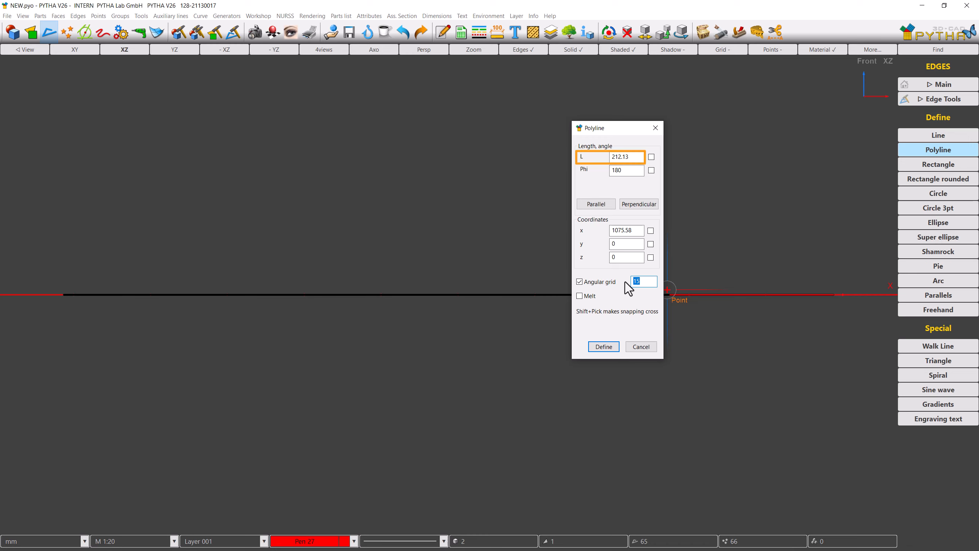
left_click(636, 157)
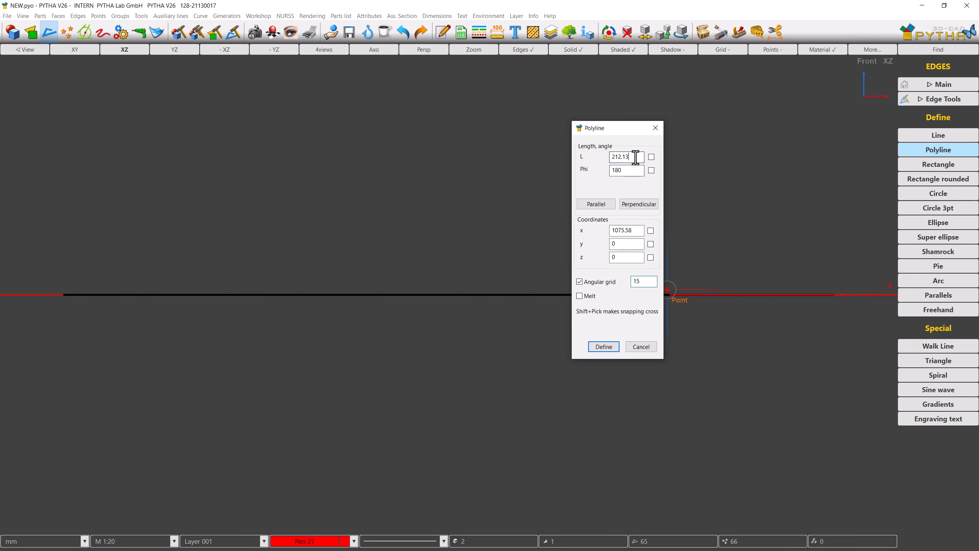
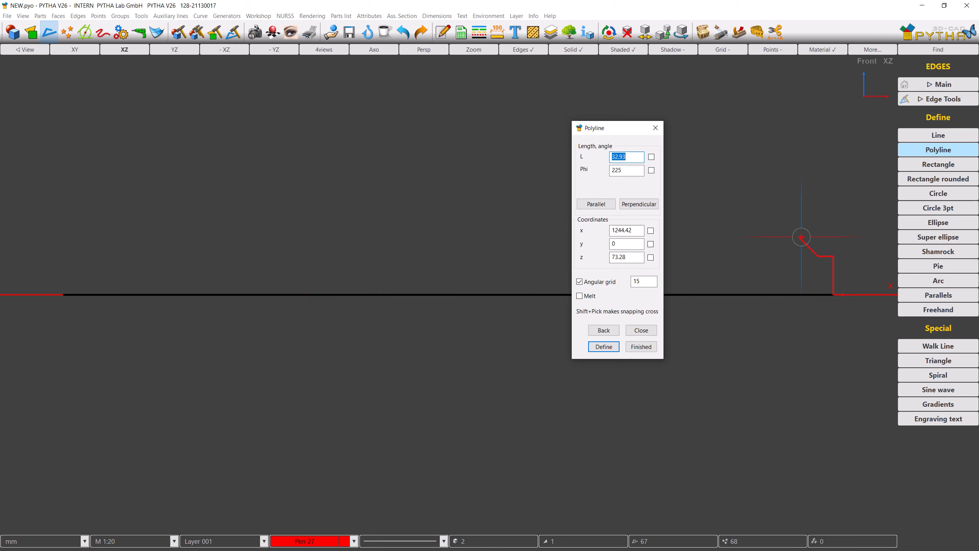
Step: Continue the polyline with a 20 mm diagonal, a 30 mm vertical and a closing horizontal segment leading inward, and finish it
type("20")
key("Return")
type("30")
key("Return")
left_click(763, 223)
key("Escape")
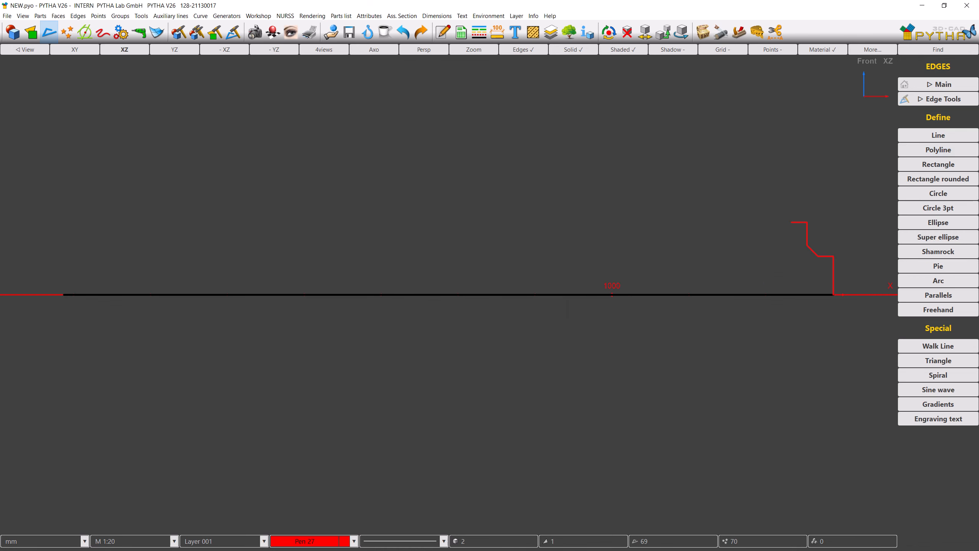
Step: Fillet the two outer corners of the red outline with a radius of 10 and 4 segments
mouse_move(763, 207)
middle_mouse_down()
mouse_move(427, 227)
mouse_move(398, 237)
middle_mouse_up()
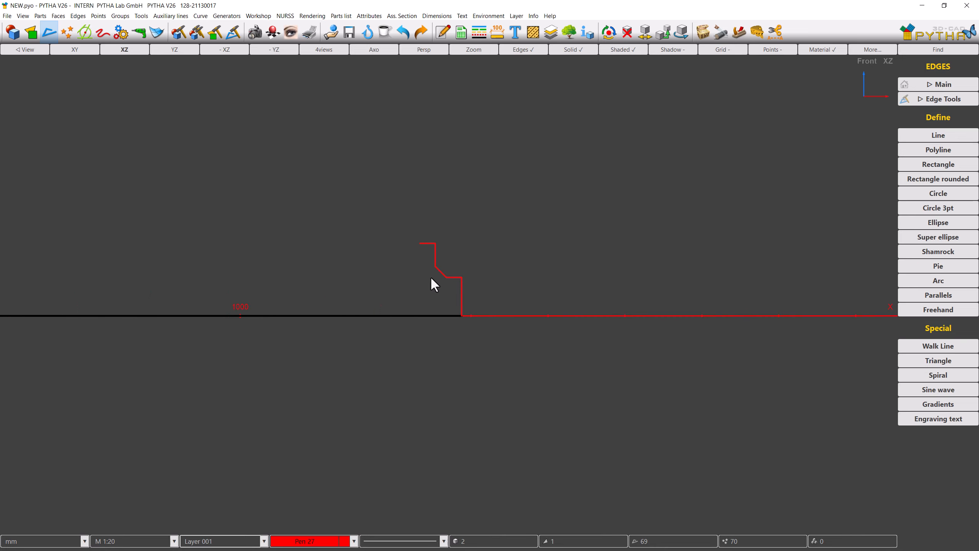
scroll(431, 278, "up", 5)
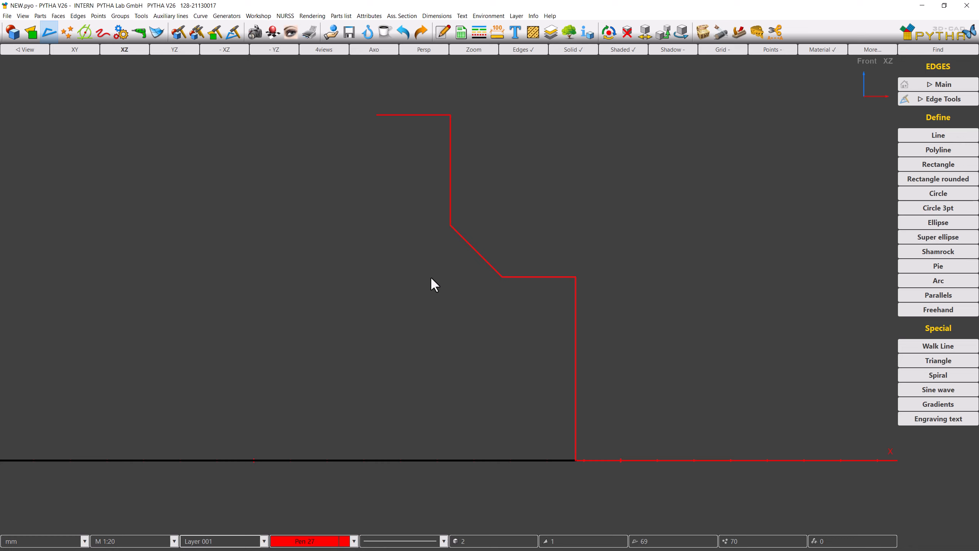
left_click(910, 99)
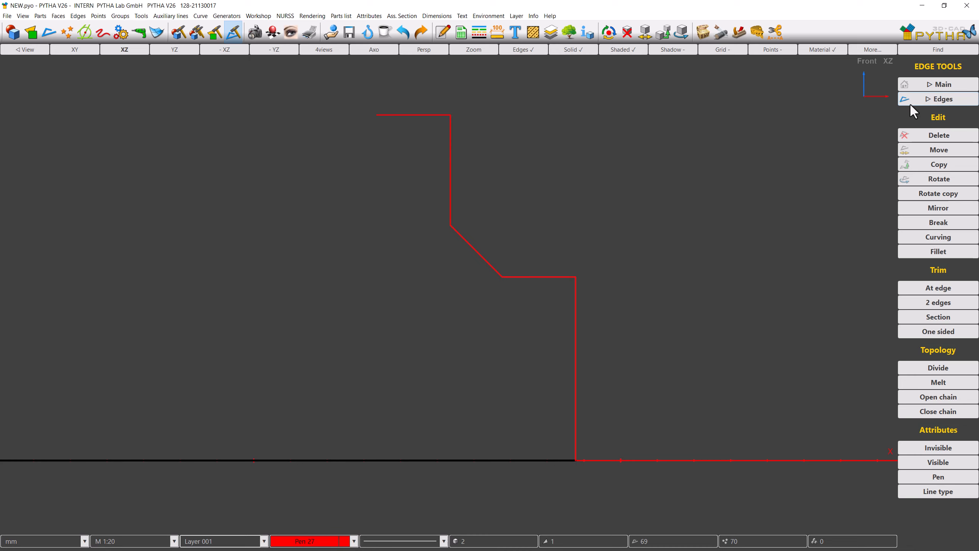
left_click(903, 252)
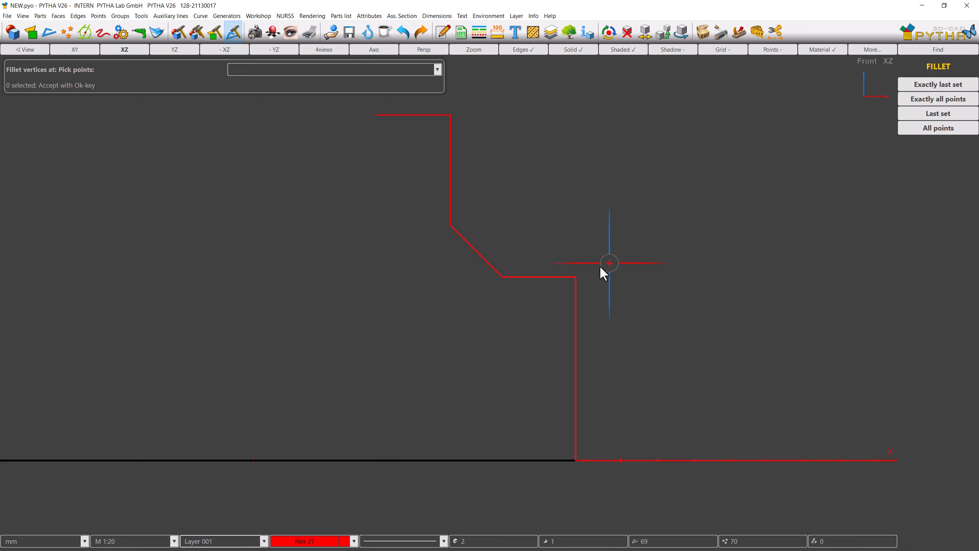
left_click(579, 274)
left_click(453, 116)
right_click(547, 197)
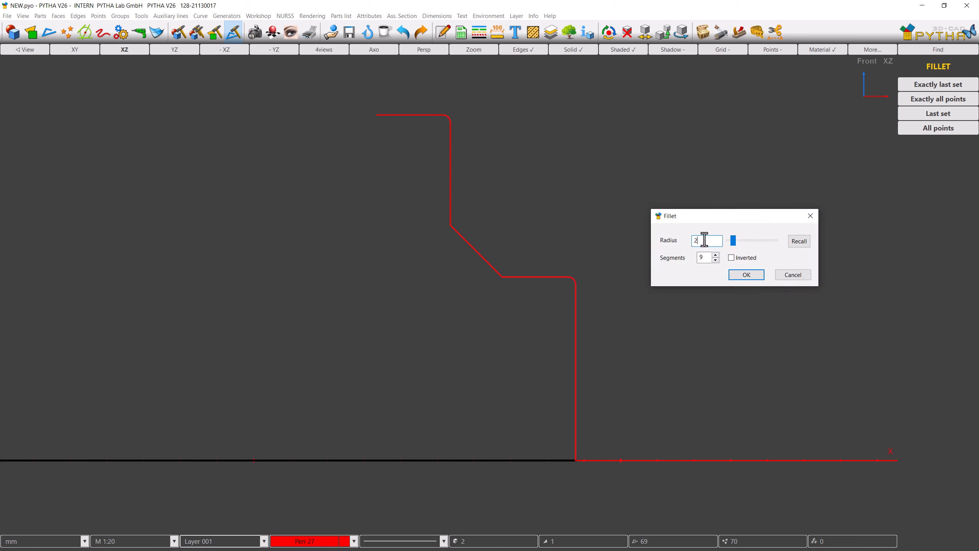
type("10")
double_click(703, 257)
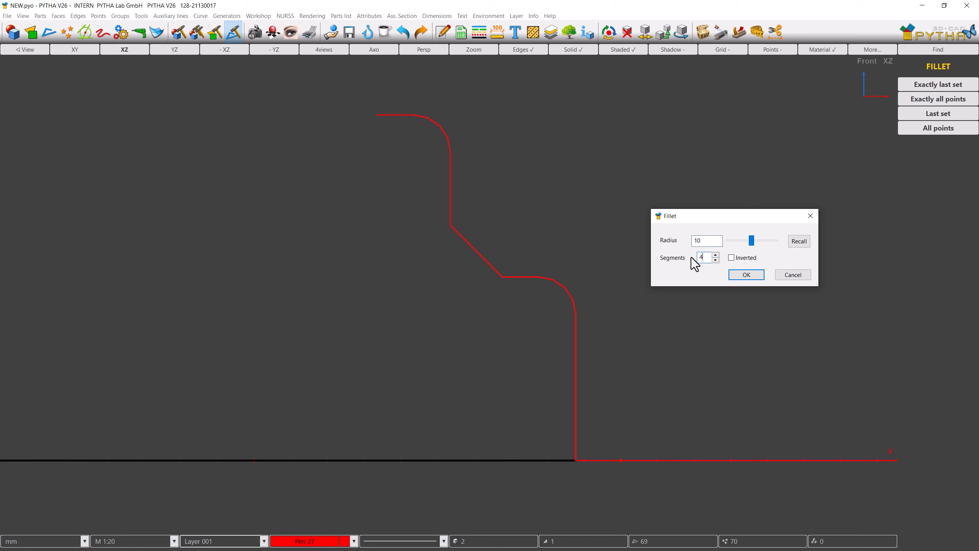
left_click(735, 274)
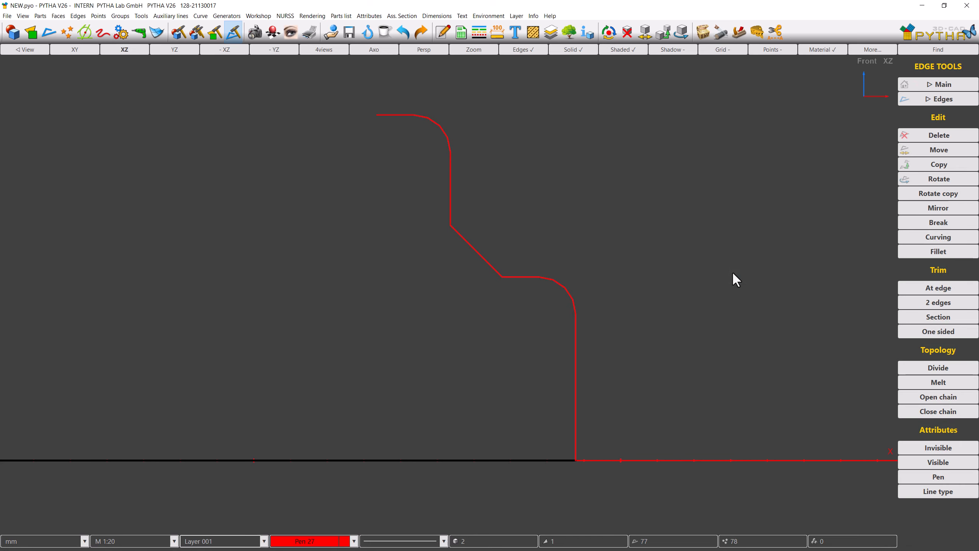
Step: Switch to the axonometric view and set the active pen to Pen 1
left_click(388, 50)
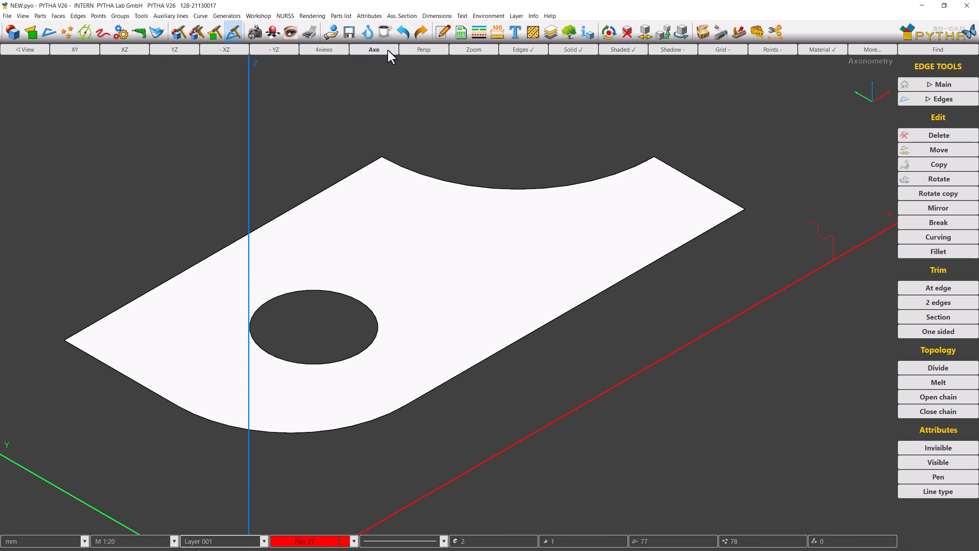
left_click(354, 541)
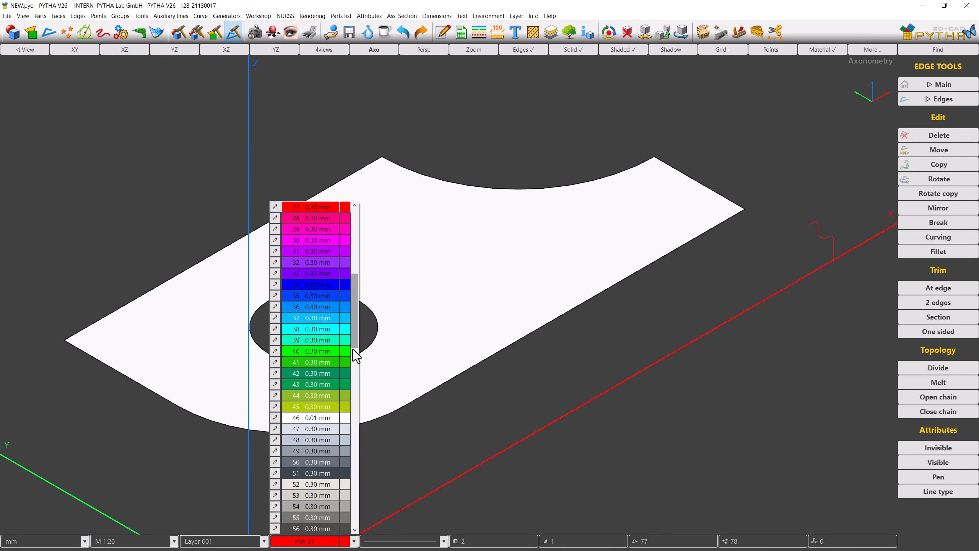
left_click_drag(352, 350, 330, 209)
left_click(329, 207)
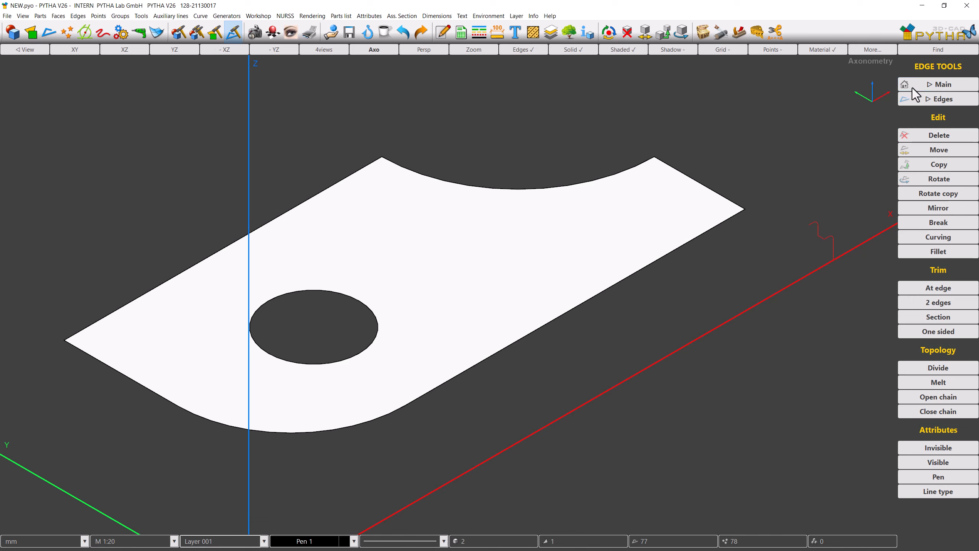
Step: Start a Profile part using the face with the hole as its cross section
left_click(936, 84)
left_click(913, 88)
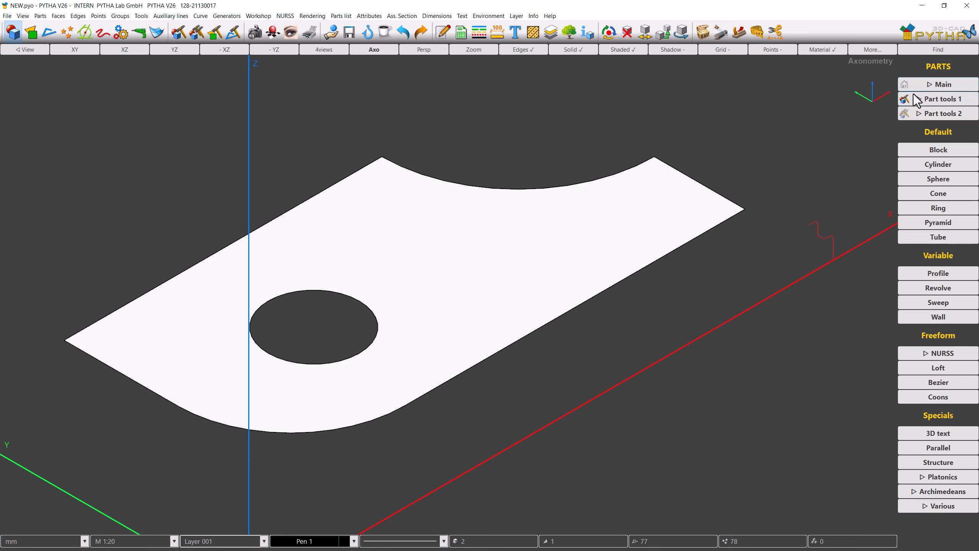
left_click(912, 274)
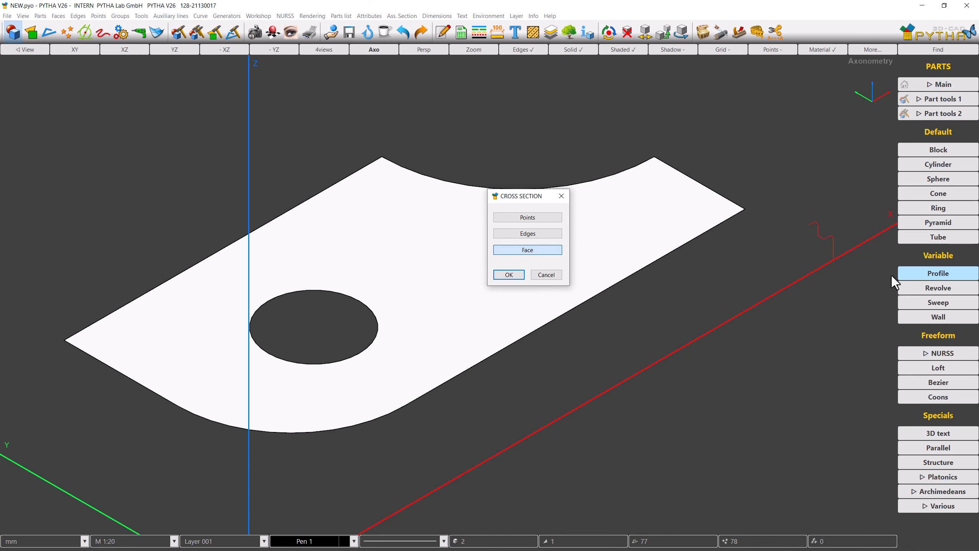
left_click(557, 250)
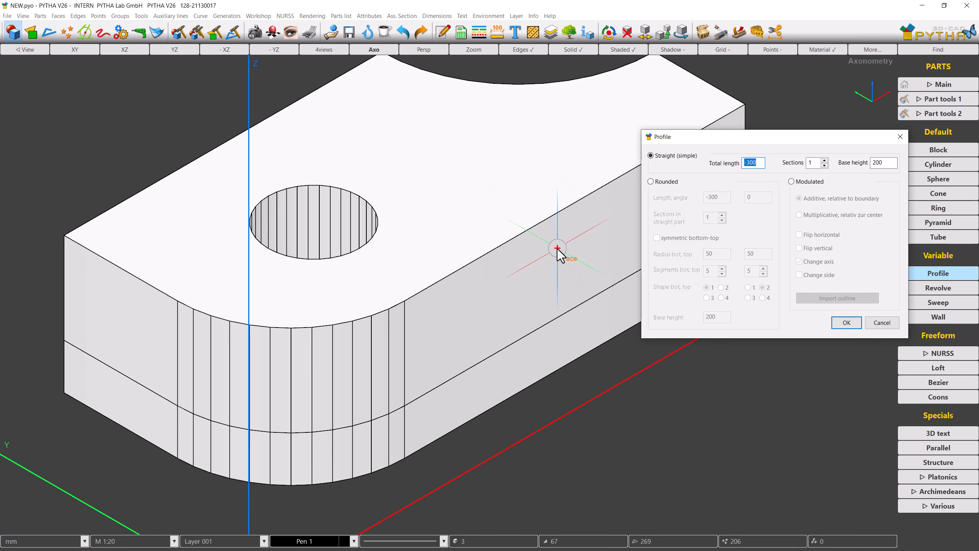
scroll(455, 278, "down", 2)
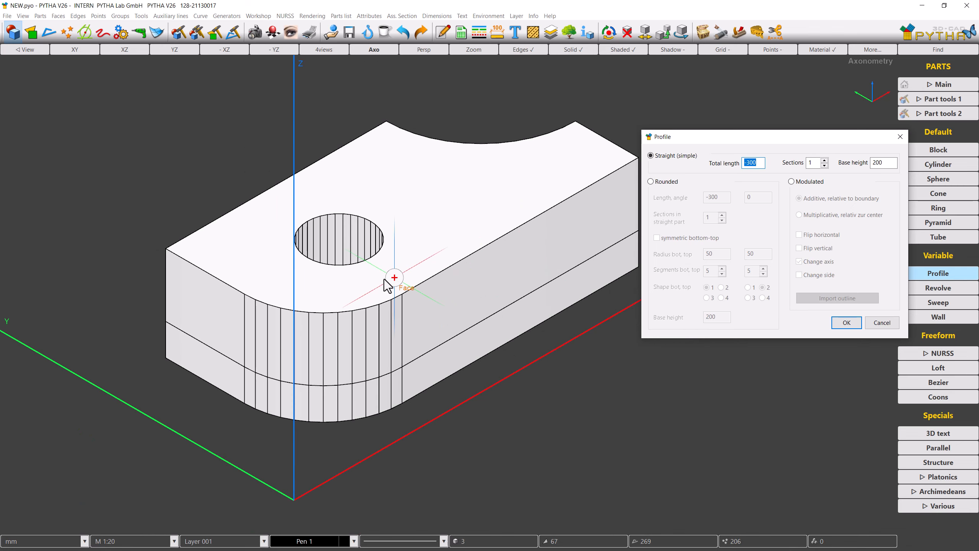
middle_click_drag(385, 280, 269, 284)
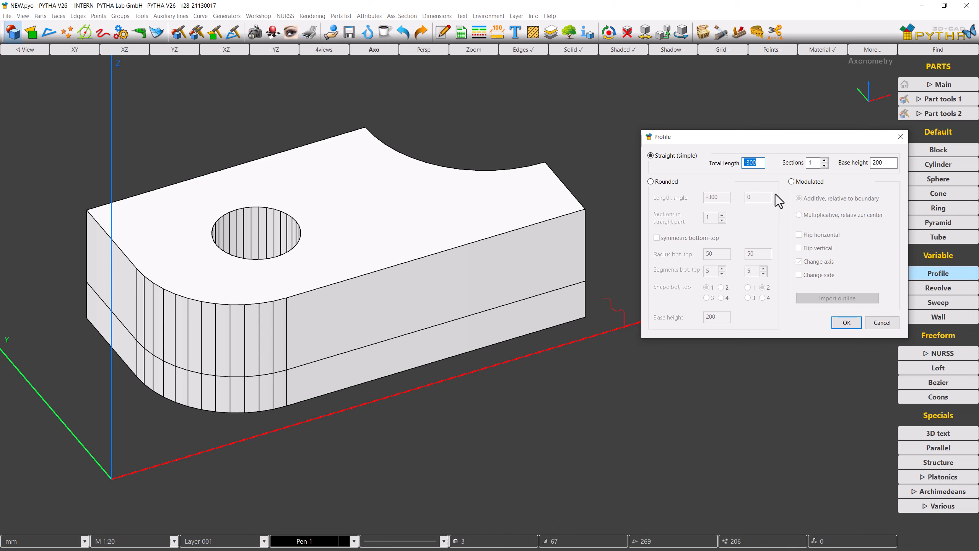
Step: Make the profile modulated, additive relative to the boundary, using the filleted red polyline as its outline, and inspect it from the front
left_click(801, 184)
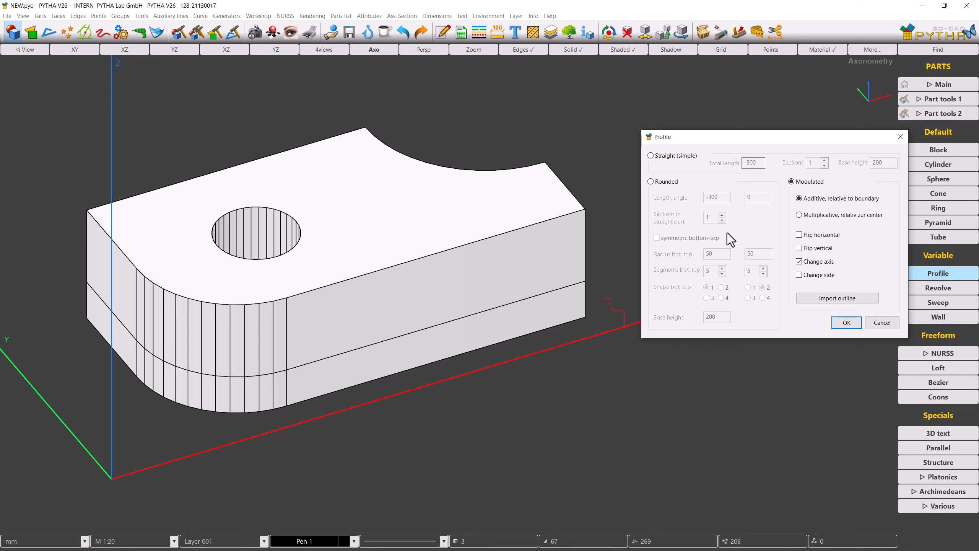
left_click(623, 319)
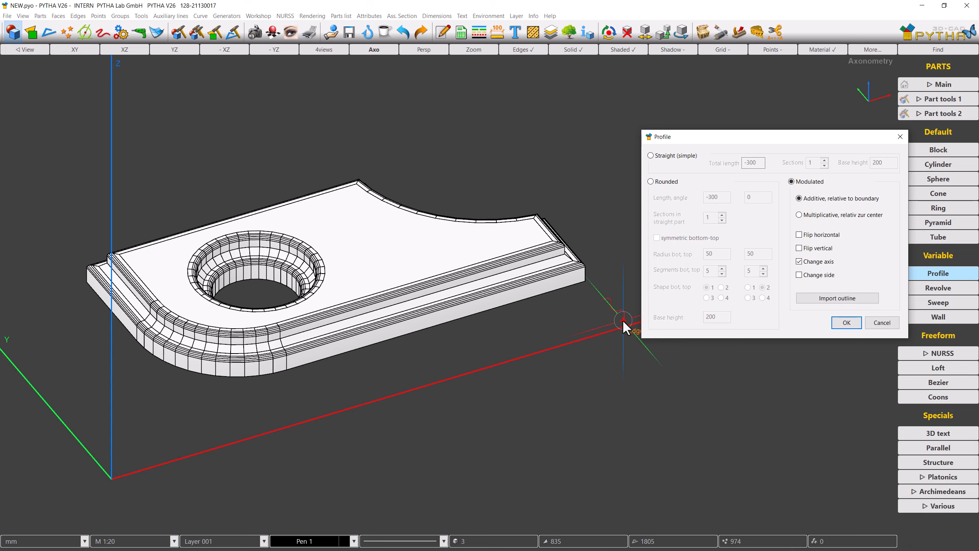
middle_click_drag(623, 319, 534, 267)
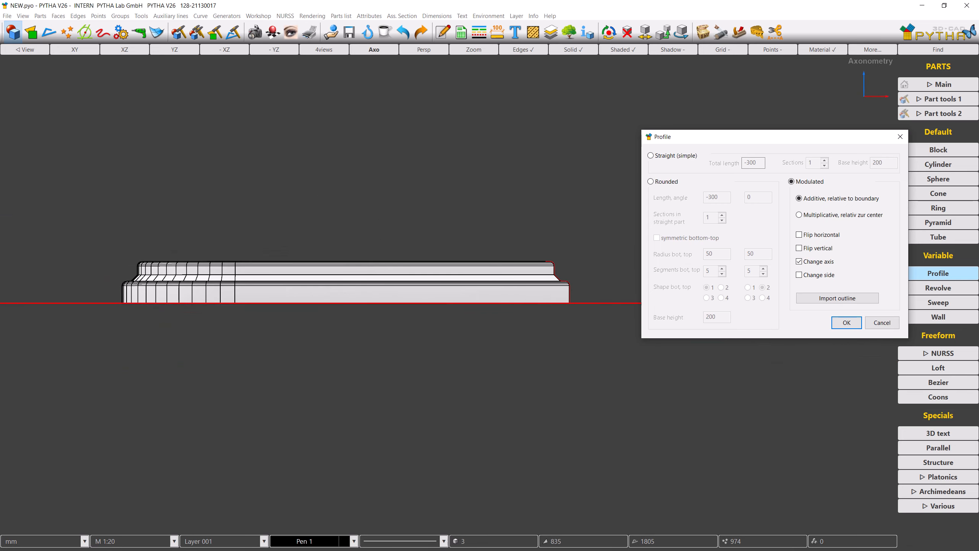
middle_click_drag(534, 267, 628, 325)
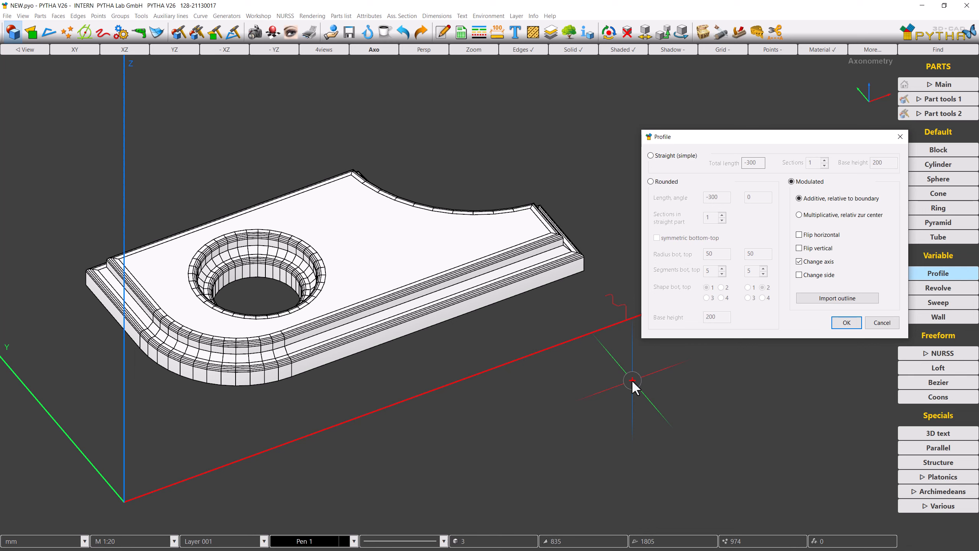
Step: Try Flip horizontal, Flip vertical and Change side on the modulated profile, and turn all three off again
left_click(799, 235)
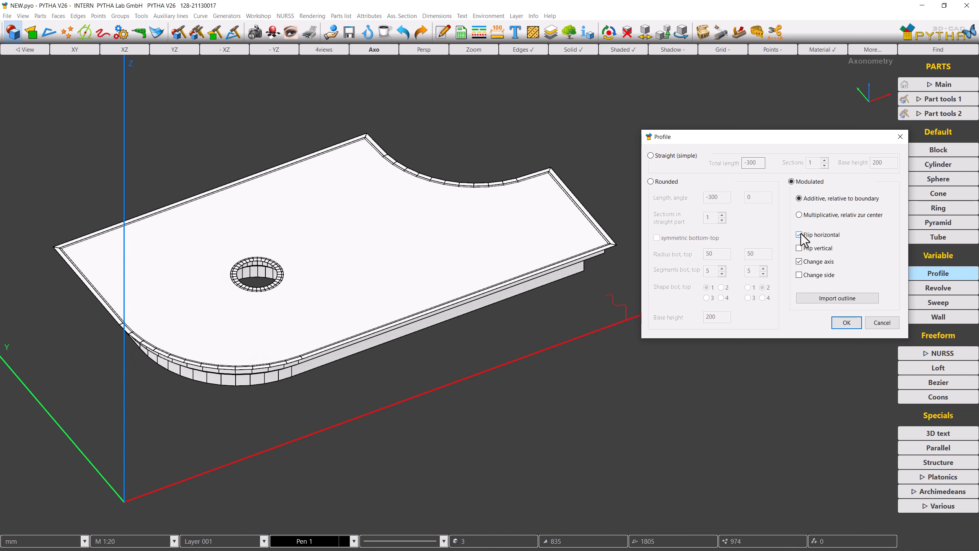
left_click(799, 235)
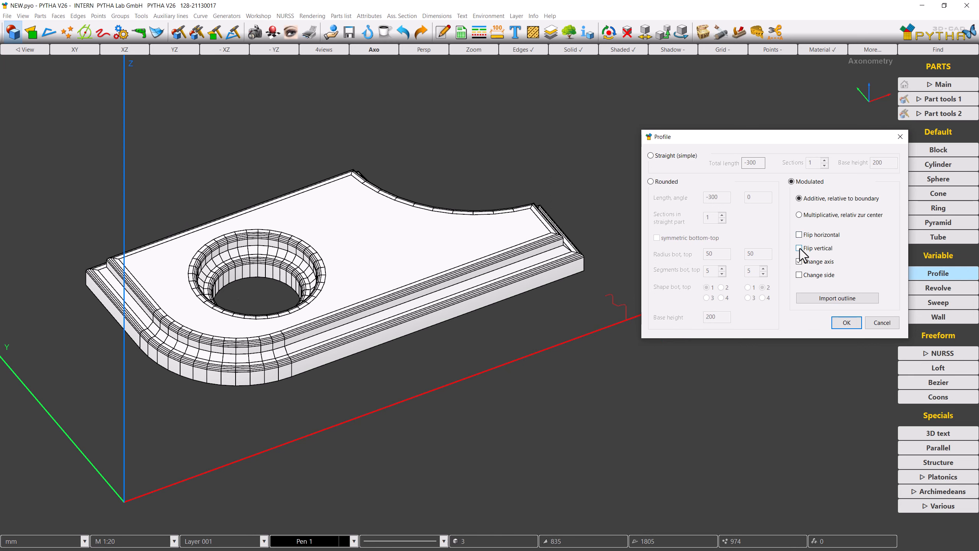
left_click(799, 248)
left_click(799, 235)
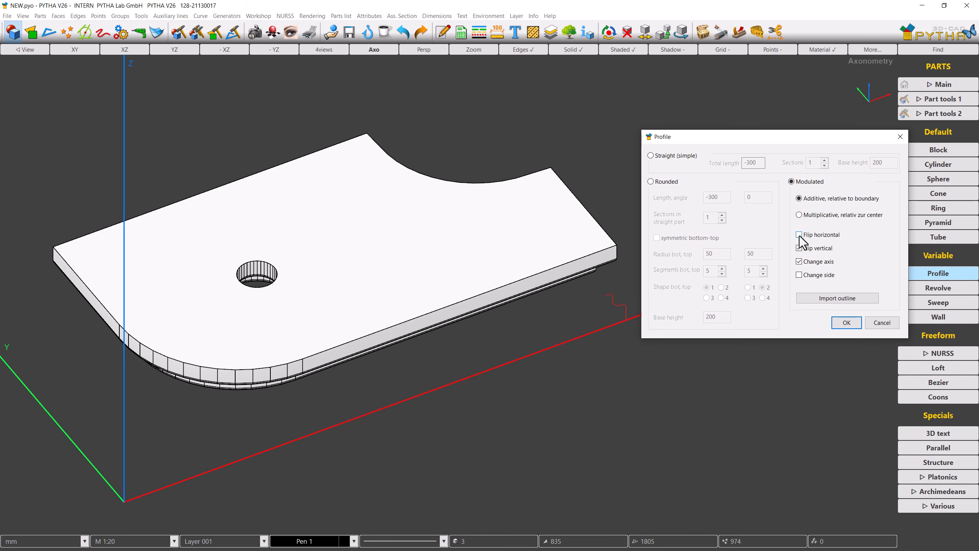
left_click(800, 275)
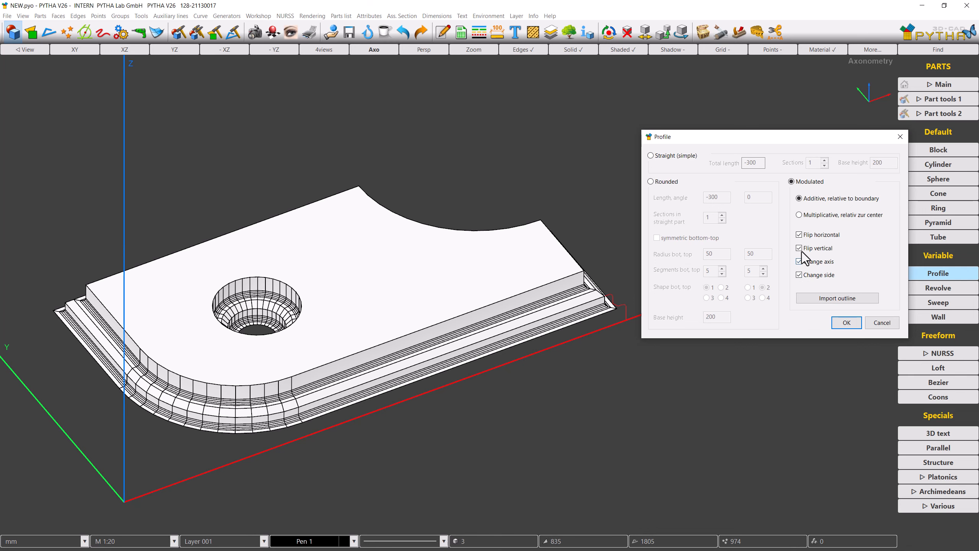
left_click(799, 235)
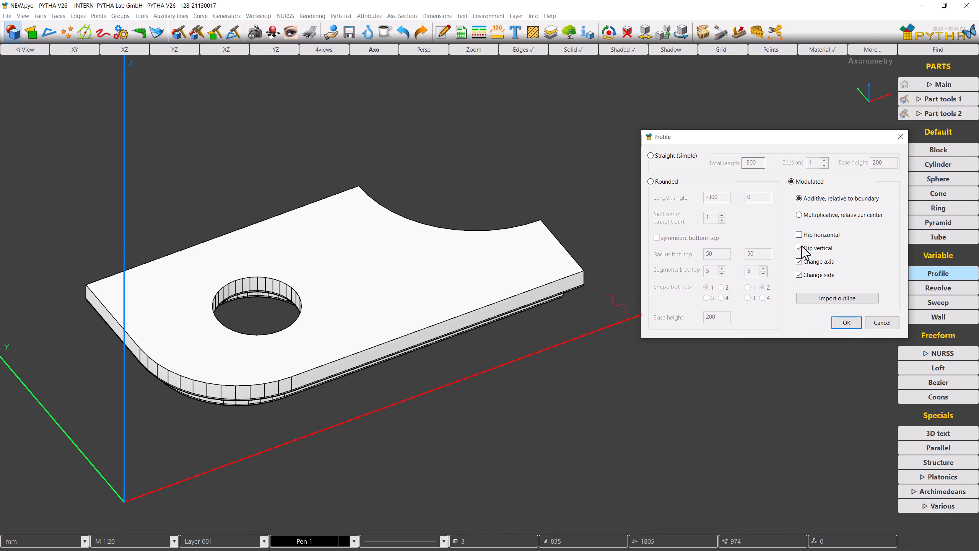
left_click(799, 248)
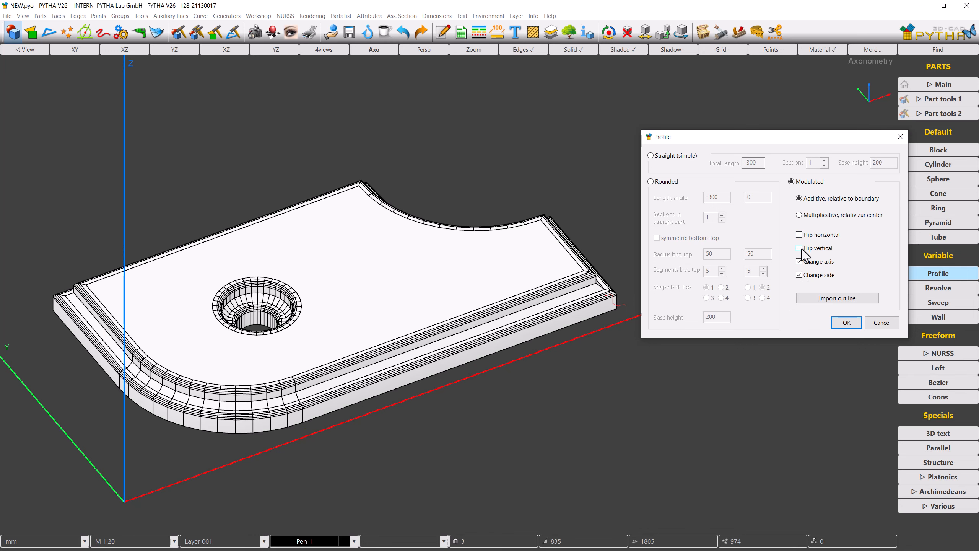
left_click(799, 275)
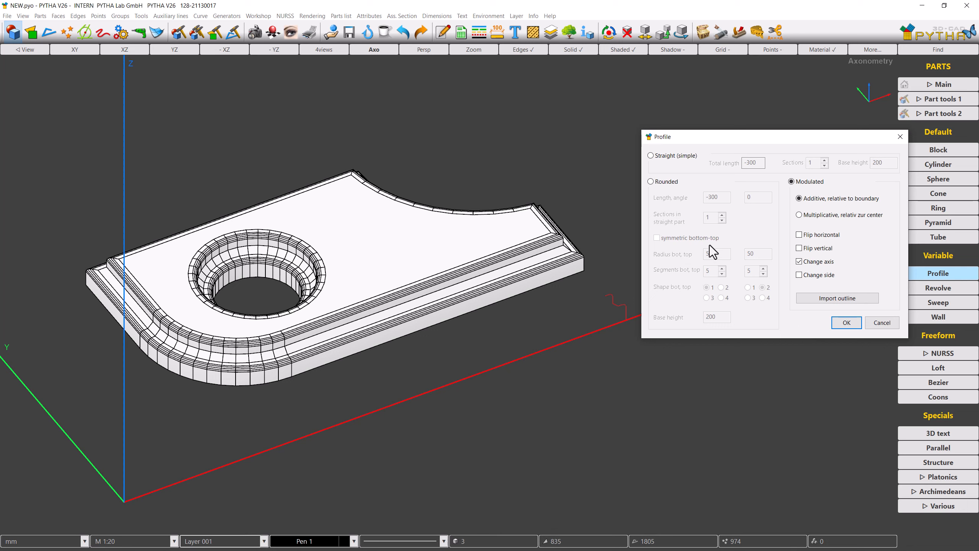
Step: Open the DragDrop Bibliothek library and apply Contour K as the modulated profile's outline
left_click(369, 35)
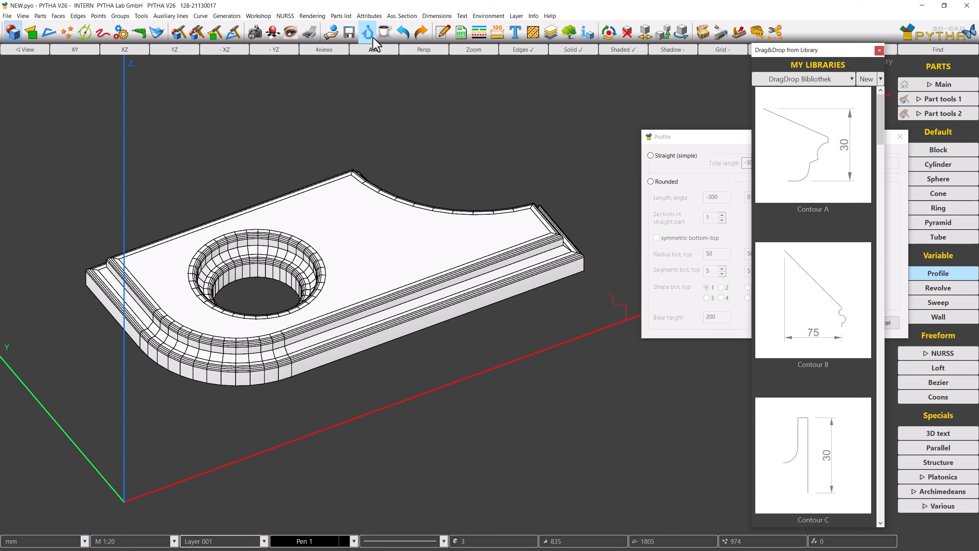
scroll(794, 272, "down", 6)
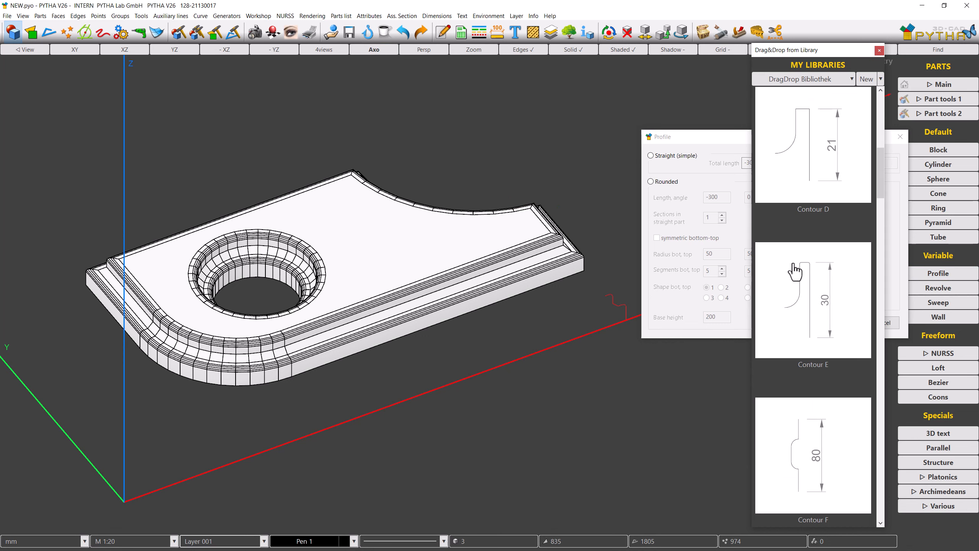
scroll(794, 272, "down", 3)
scroll(794, 272, "down", 3)
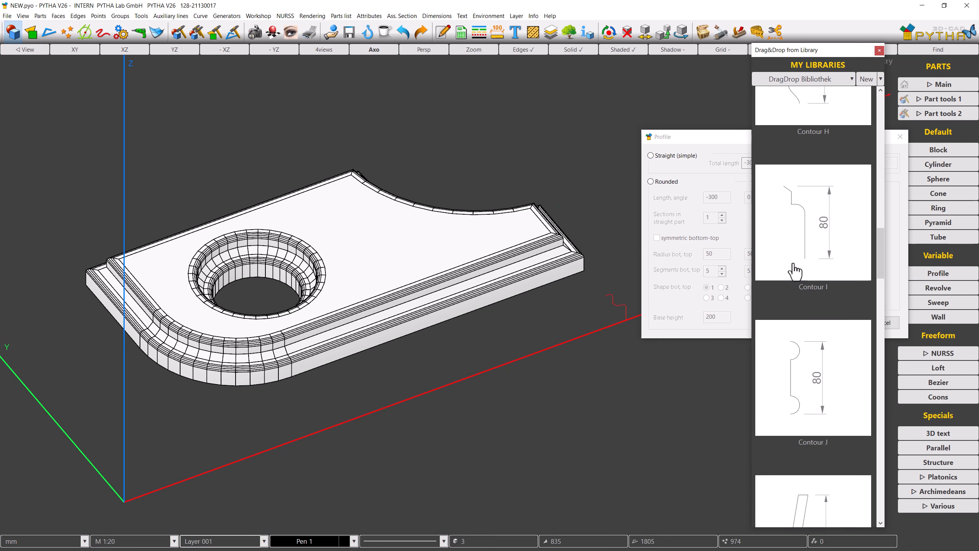
double_click(795, 272)
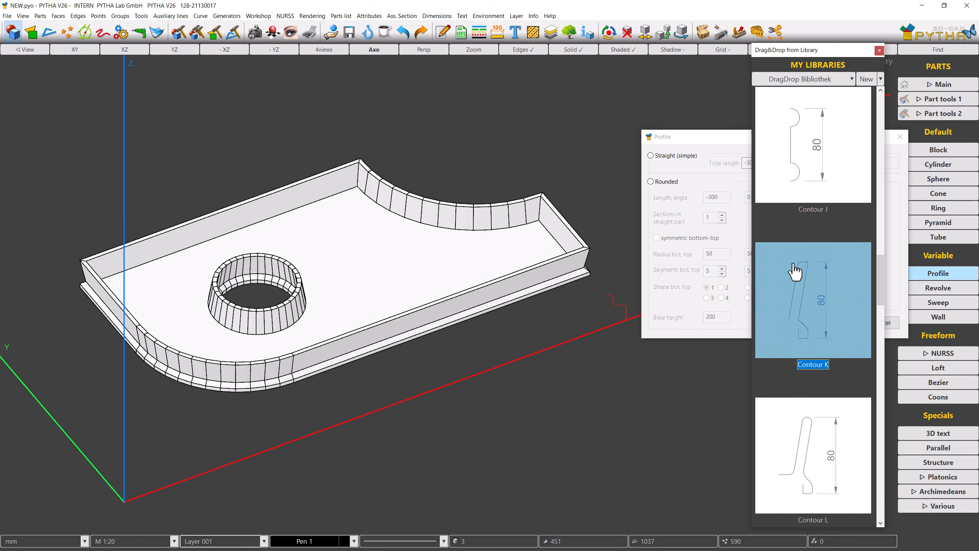
Step: Try Contour M and Contour O from the library as the modulated profile's outline
scroll(794, 272, "down", 3)
double_click(796, 197)
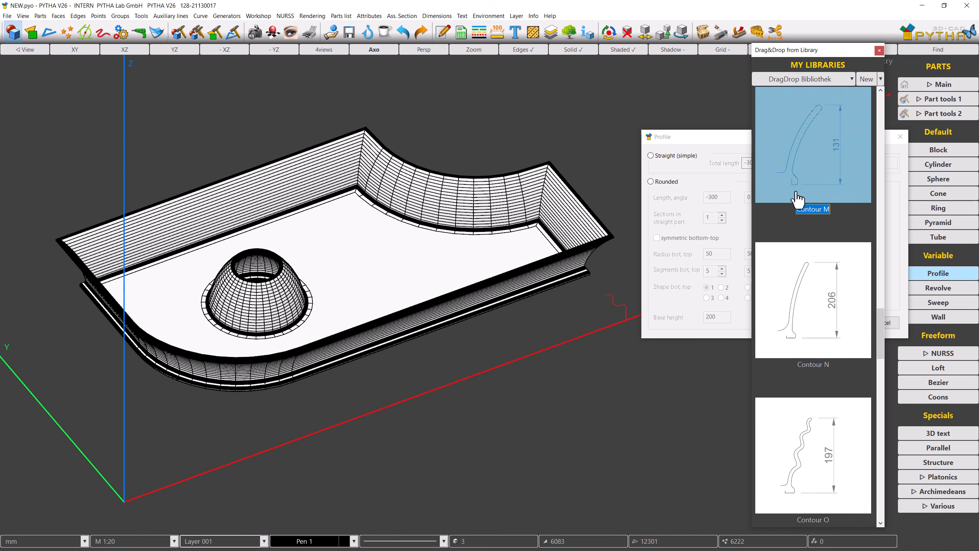
scroll(795, 198, "down", 2)
double_click(797, 212)
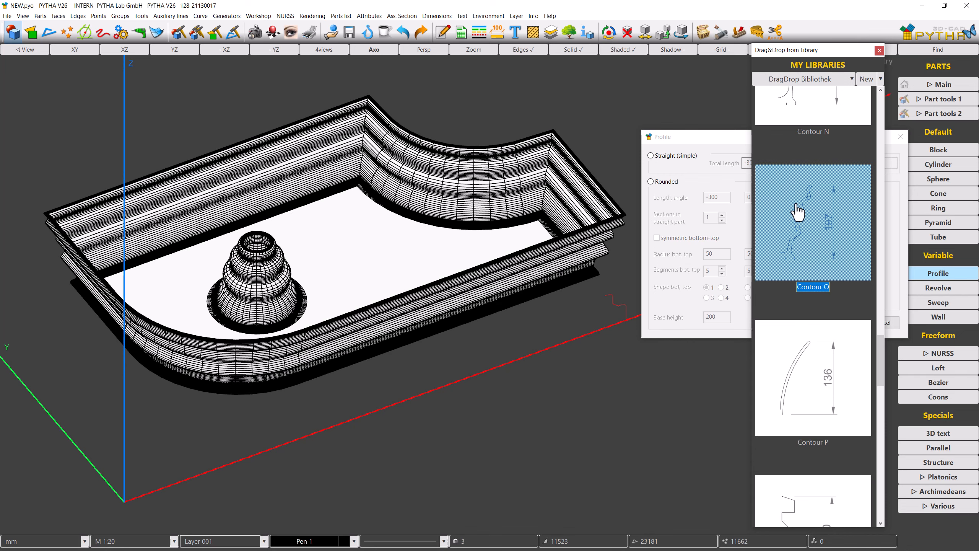
Step: Try Contour R on the modulated profile and replace it with Contour T from the library
scroll(797, 211, "down", 2)
scroll(797, 212, "down", 2)
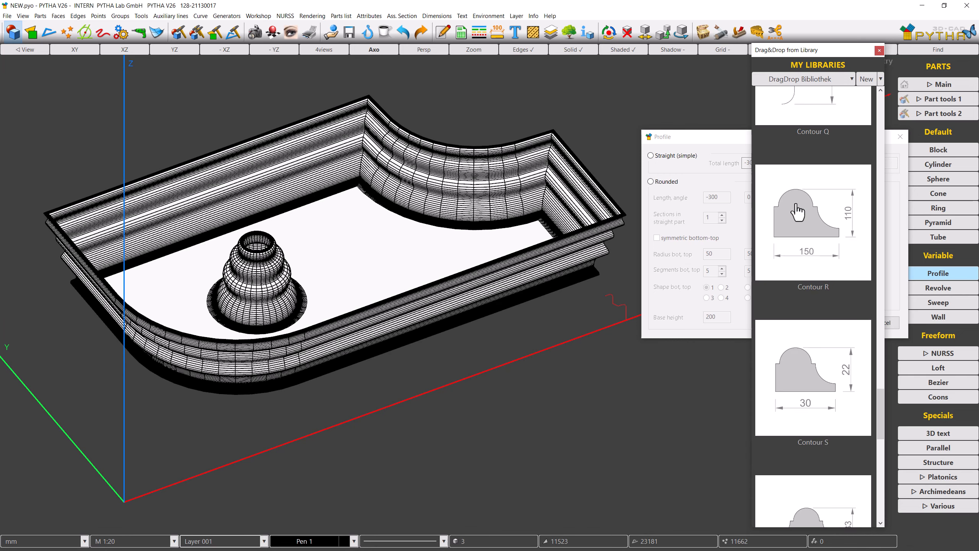
double_click(797, 212)
scroll(797, 211, "down", 2)
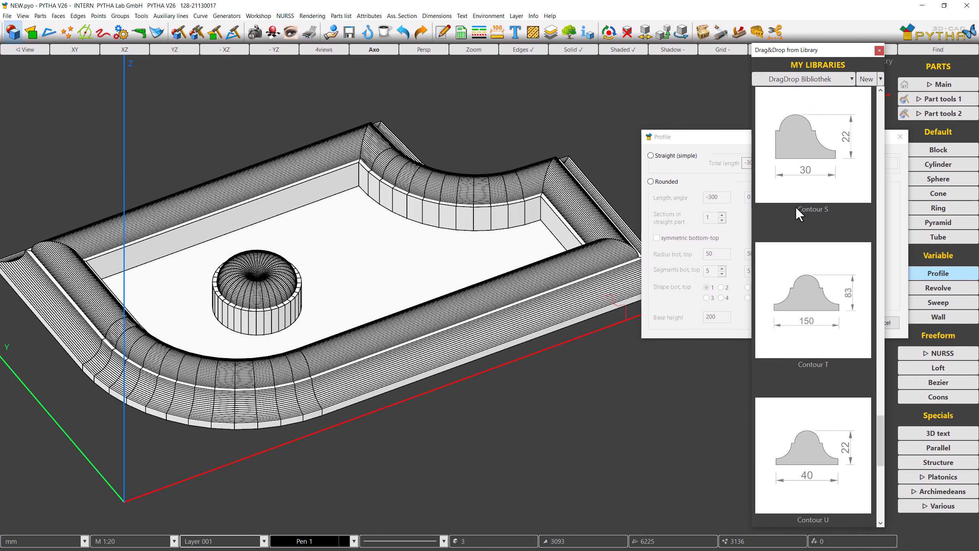
double_click(797, 261)
scroll(797, 261, "down", 2)
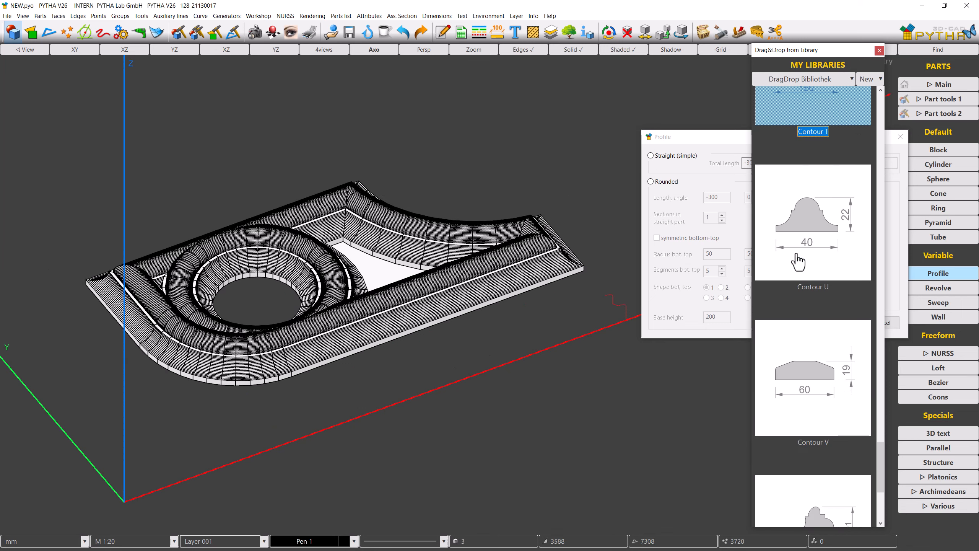
Step: Apply Contour U from the library as the modulated profile's outline
double_click(797, 198)
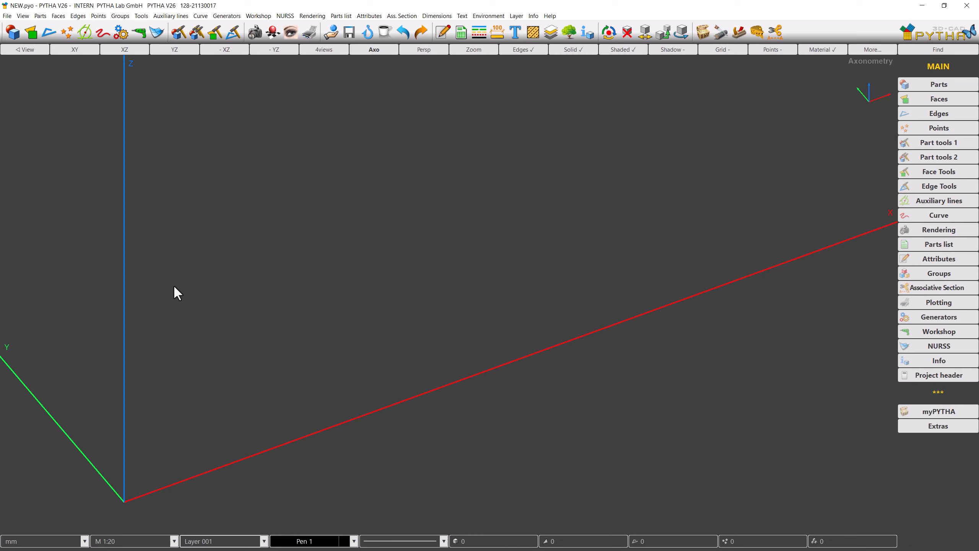
Step: Import the AutoCAD drawing Floor plan.dwg from the Sample files folder
left_click(7, 16)
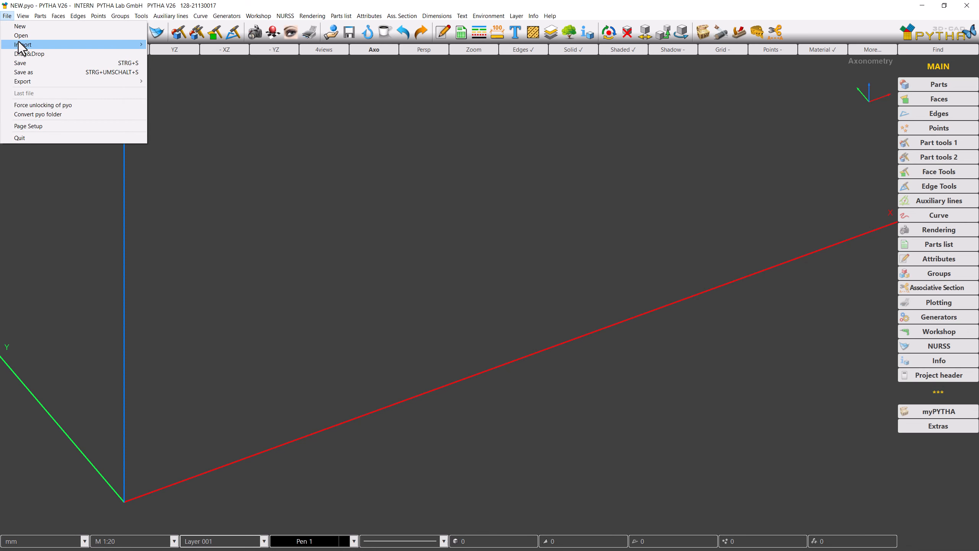
mouse_move(21, 46)
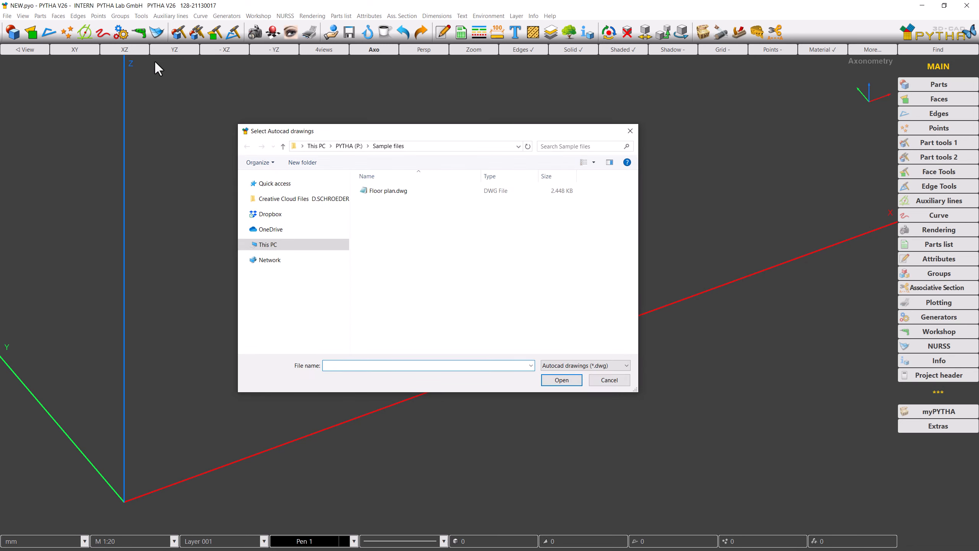
double_click(362, 187)
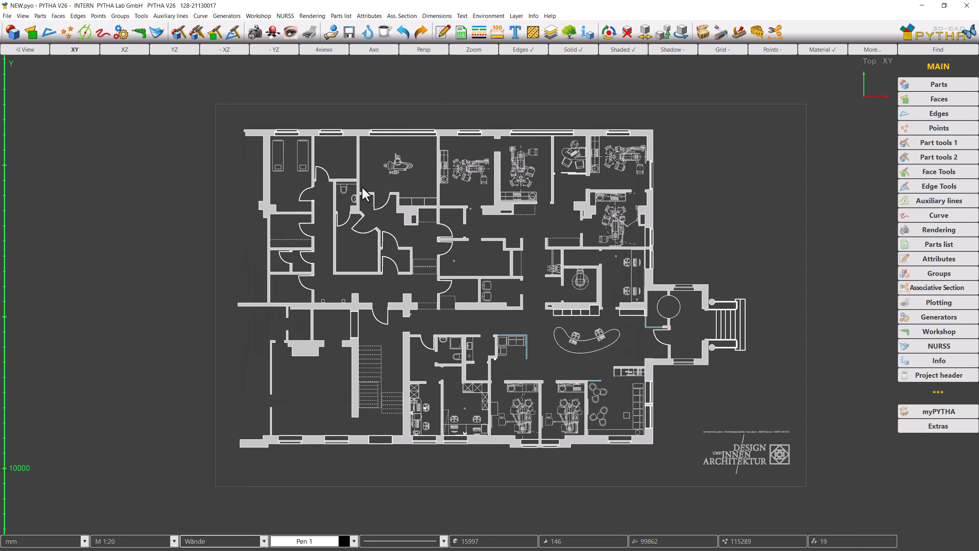
Step: Extrude all wall faces of the imported floor plan into solid walls with a face-based Profile in the axonometric view
left_click(369, 49)
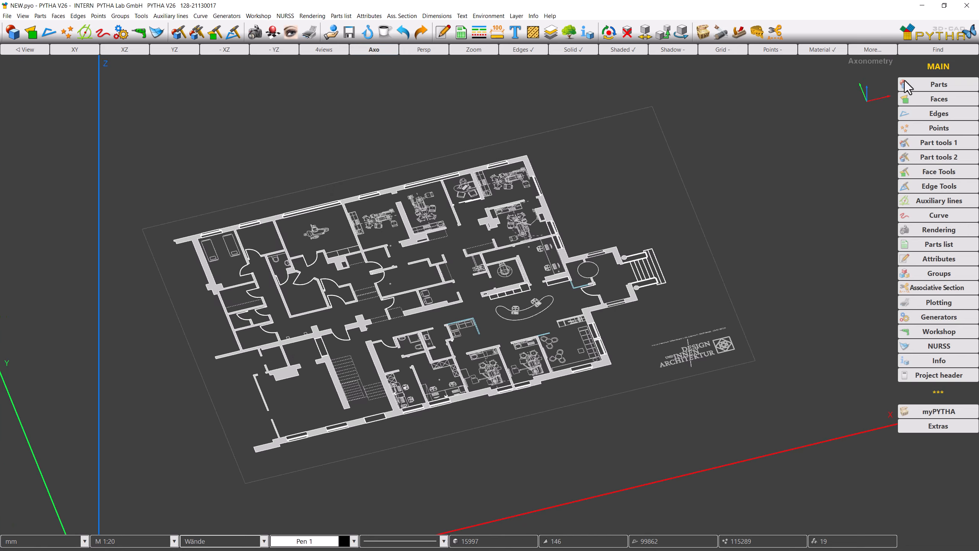
left_click(925, 85)
left_click(922, 273)
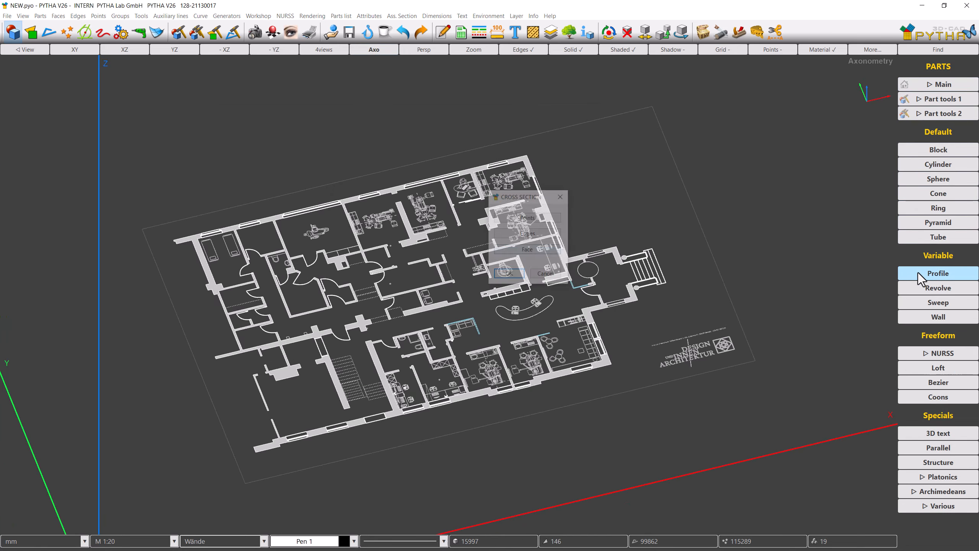
left_click(559, 250)
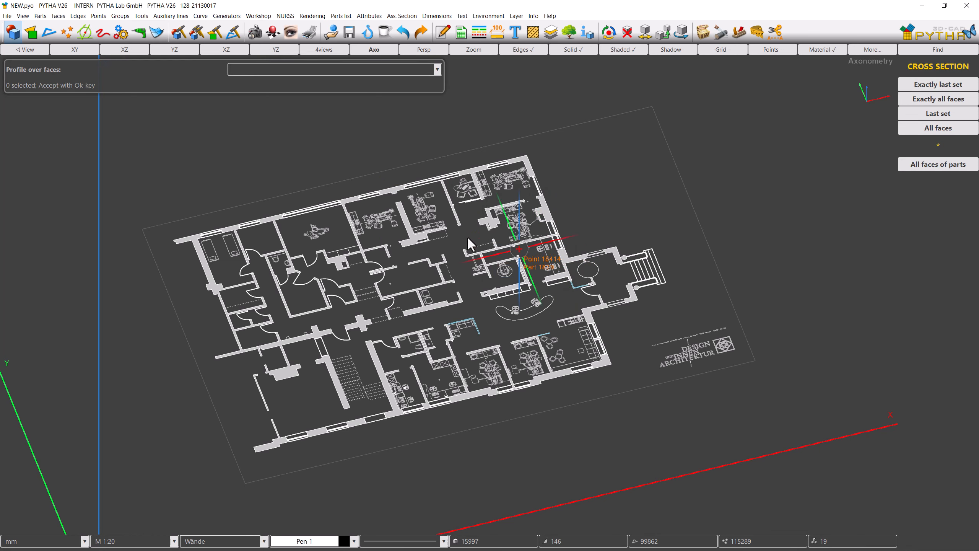
left_click_drag(136, 145, 646, 462)
key("Return")
key("Return")
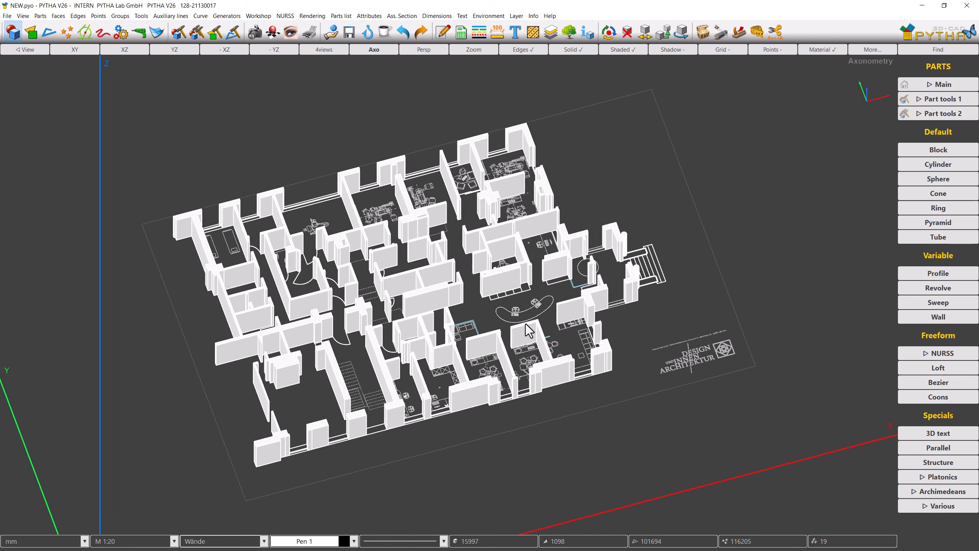
Step: Extrude the curved reception counter outline into a solid with an edge-based Profile and a total length of 900 mm
scroll(530, 321, "up", 5)
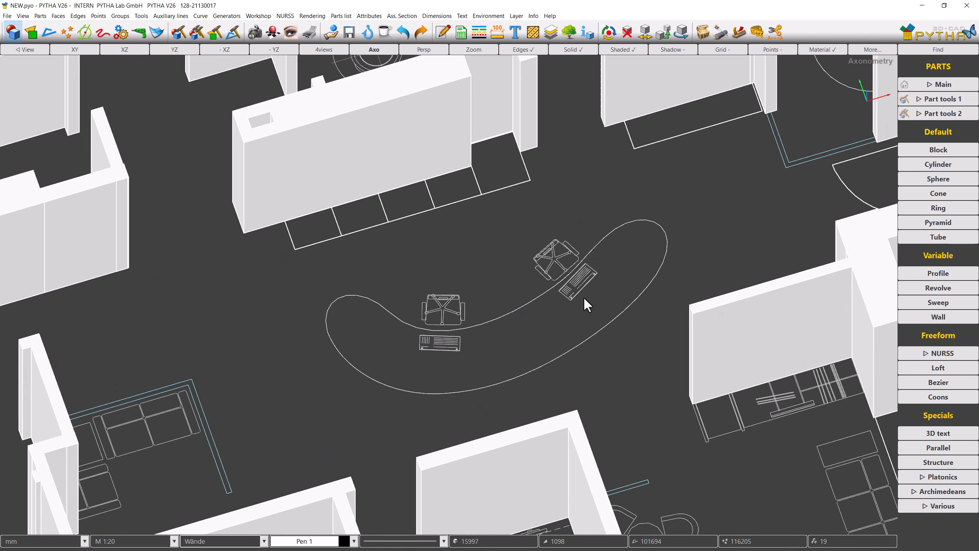
left_click(912, 274)
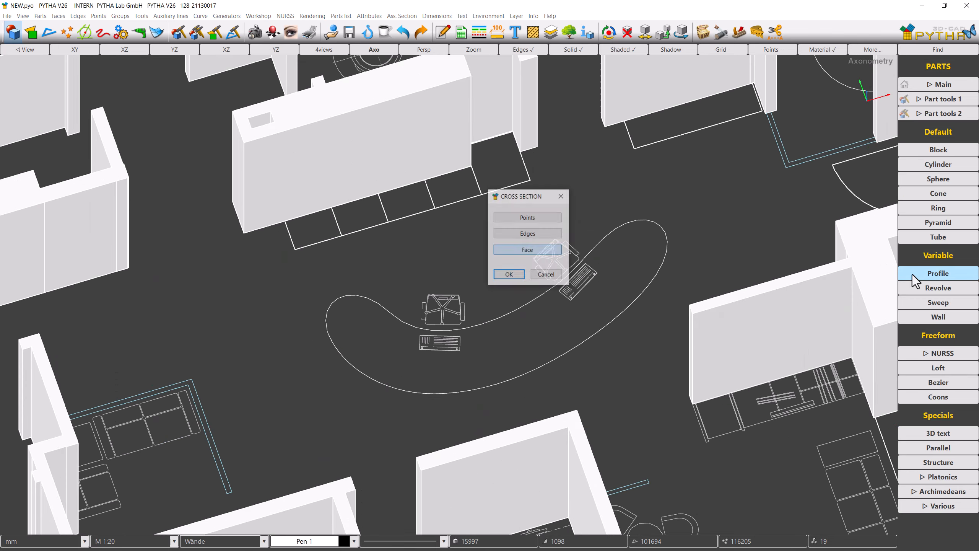
left_click(541, 237)
left_click(520, 306)
right_click(634, 360)
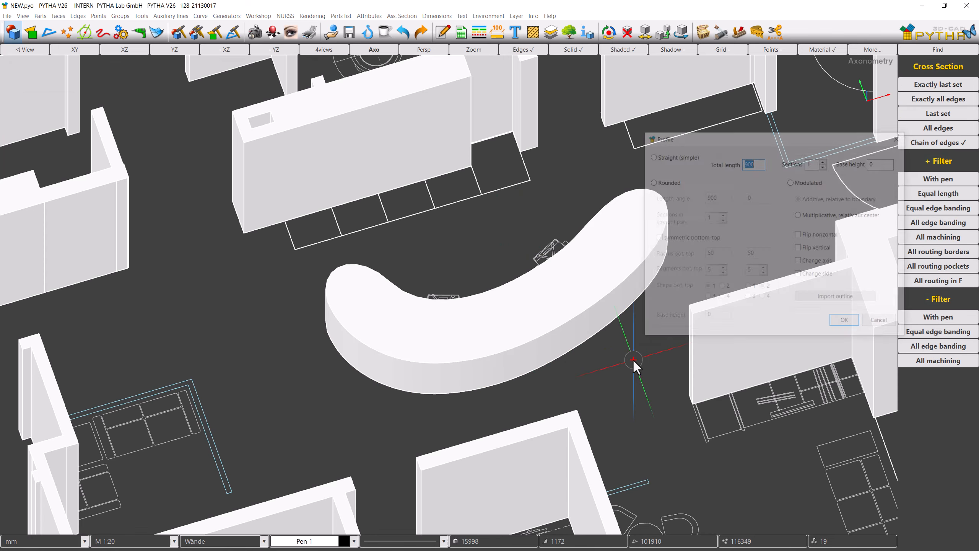
key("Return")
middle_click_drag(632, 359, 503, 346)
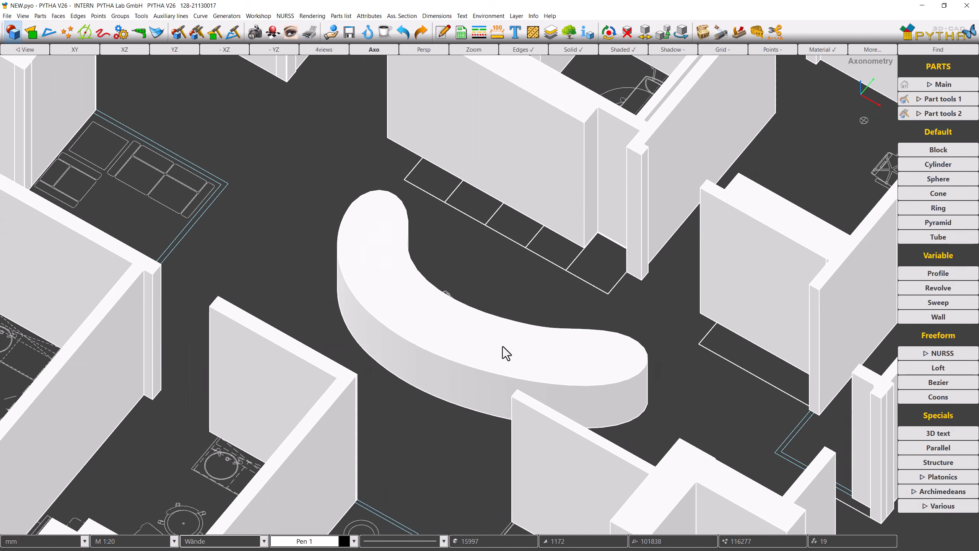
Step: Create a point-based Profile 100 mm thick in the top view, tracing the entrance room's inner walls, glazing line and circle arc beside the circle
left_click(76, 50)
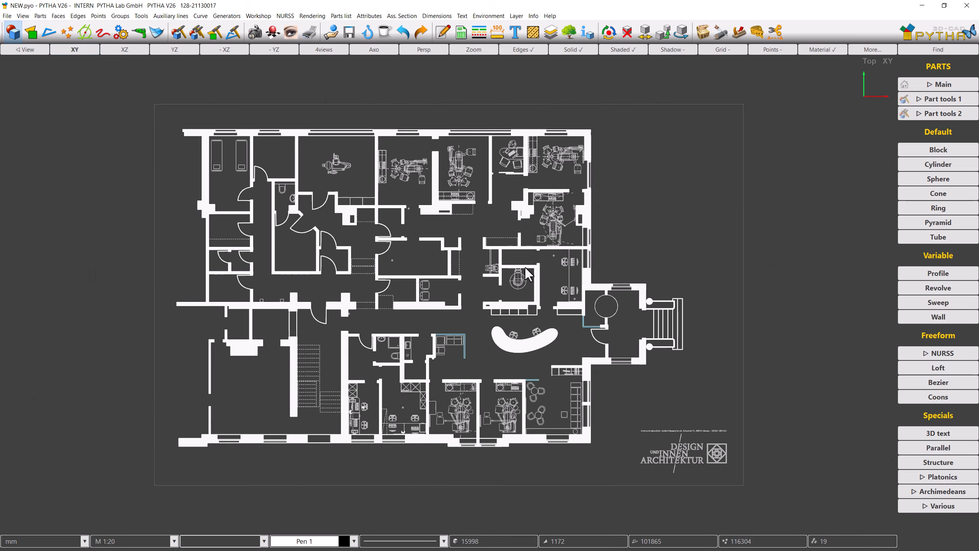
scroll(619, 302, "up", 8)
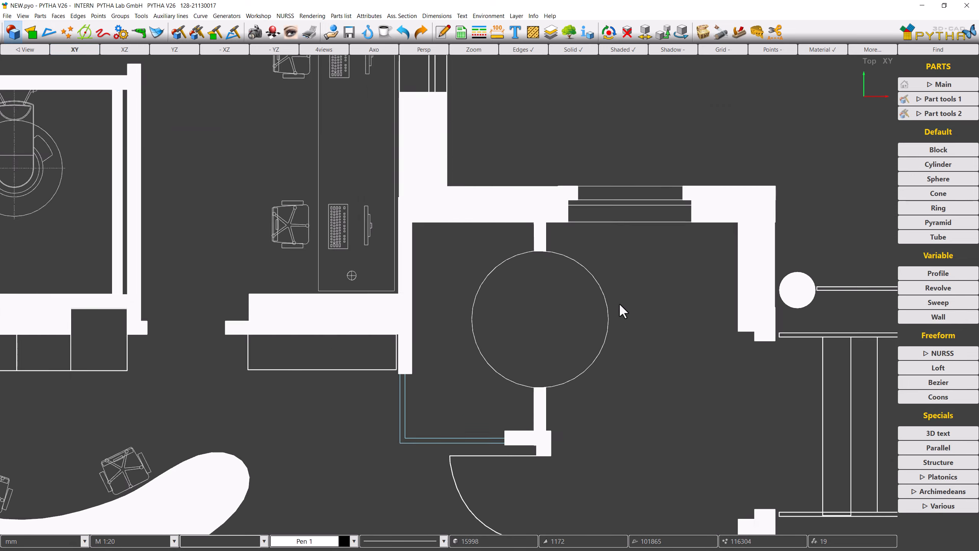
middle_click_drag(638, 273, 641, 269)
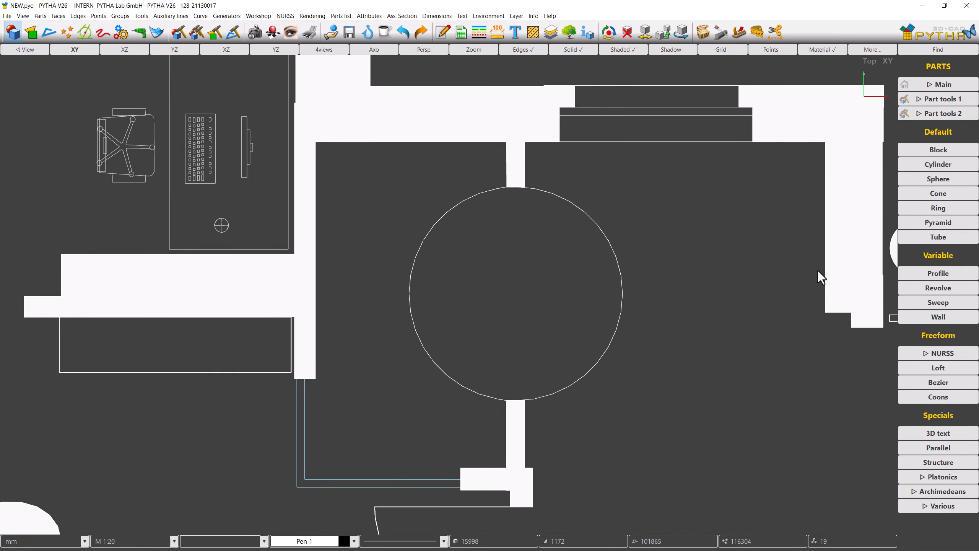
left_click(903, 273)
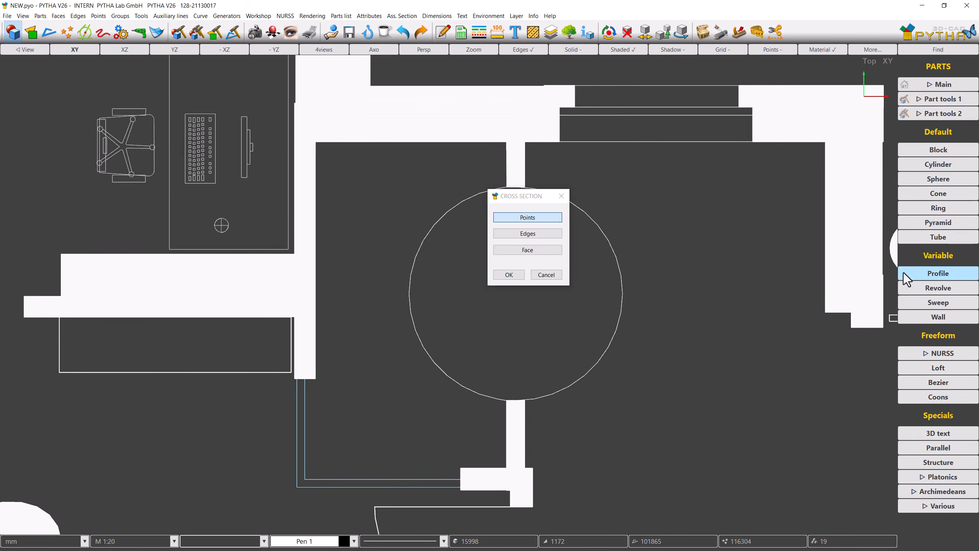
left_click(552, 217)
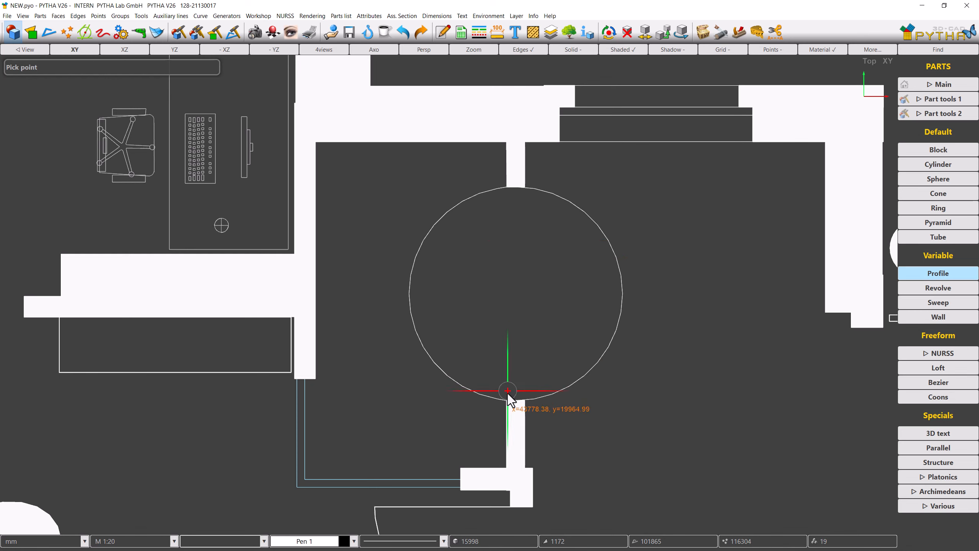
left_click(462, 467)
left_click(461, 479)
left_click(304, 479)
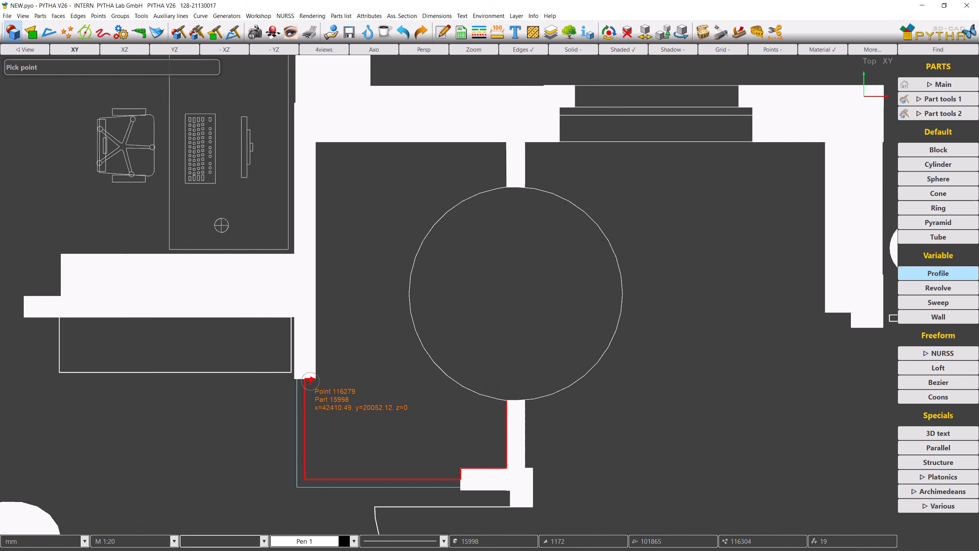
left_click(304, 378)
left_click(315, 378)
left_click(315, 142)
left_click(506, 142)
left_click(507, 187)
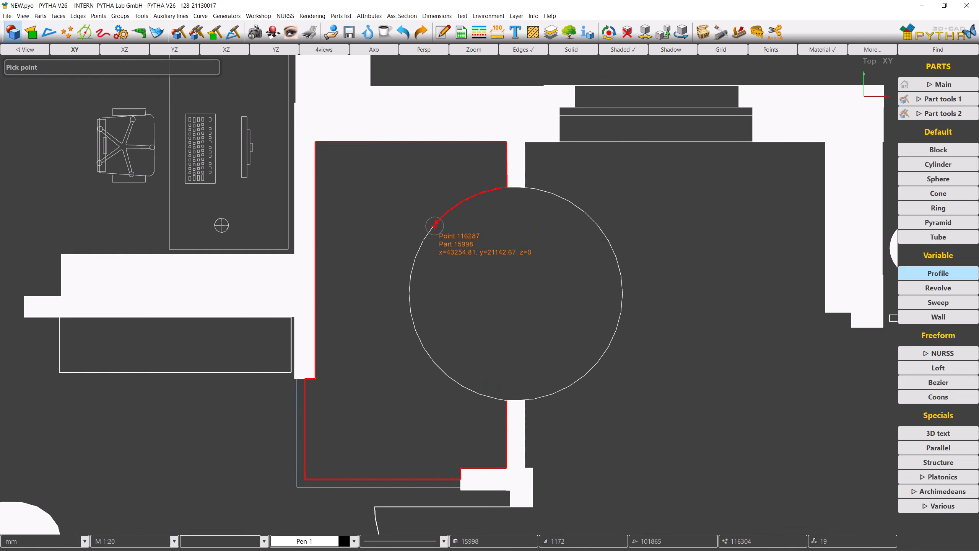
left_click(507, 399)
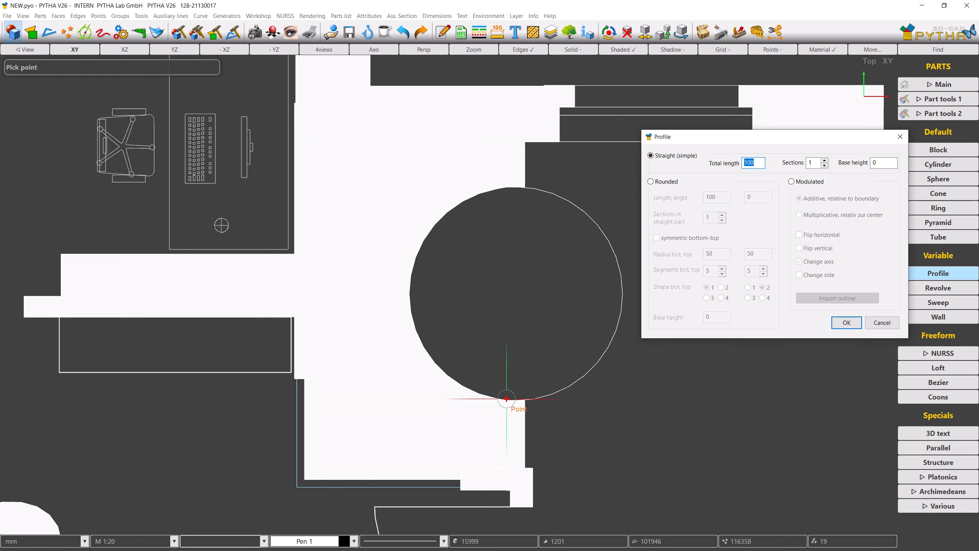
key("Return")
Step: Extrude all faces of the DESIGN UND INNENARCHITEKTUR logo lettering and its square emblem with a face-based Profile
middle_click_drag(506, 400, 581, 346)
scroll(400, 347, "down", 4)
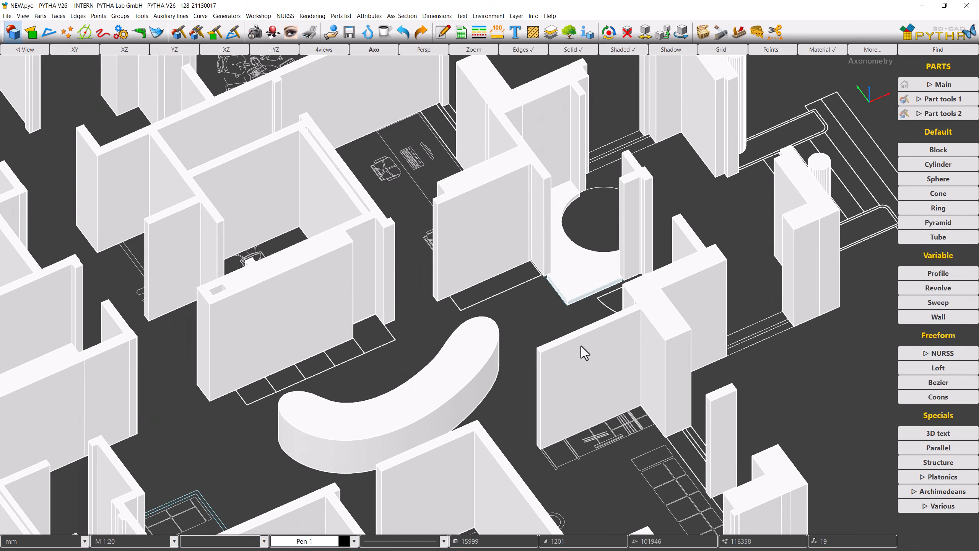
left_click(378, 52)
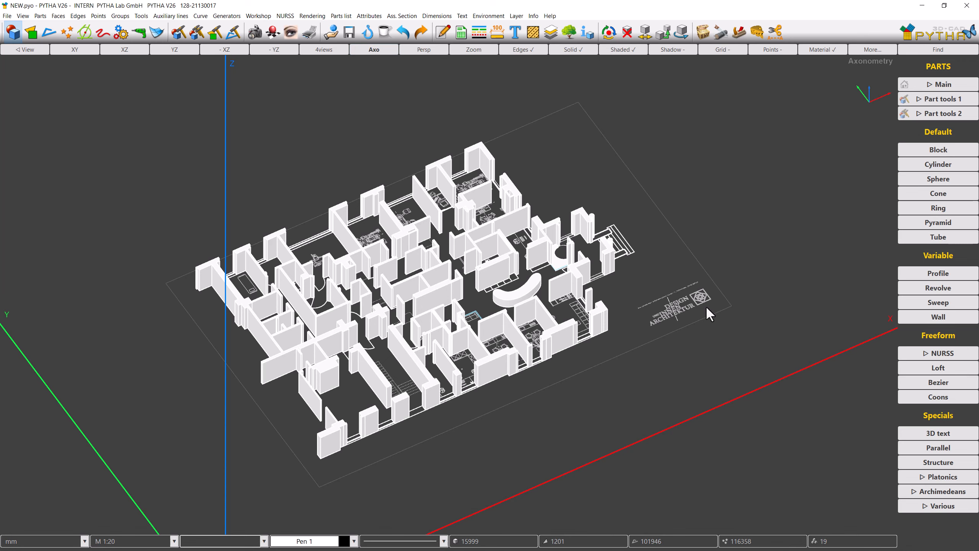
scroll(706, 306, "up", 8)
left_click(904, 274)
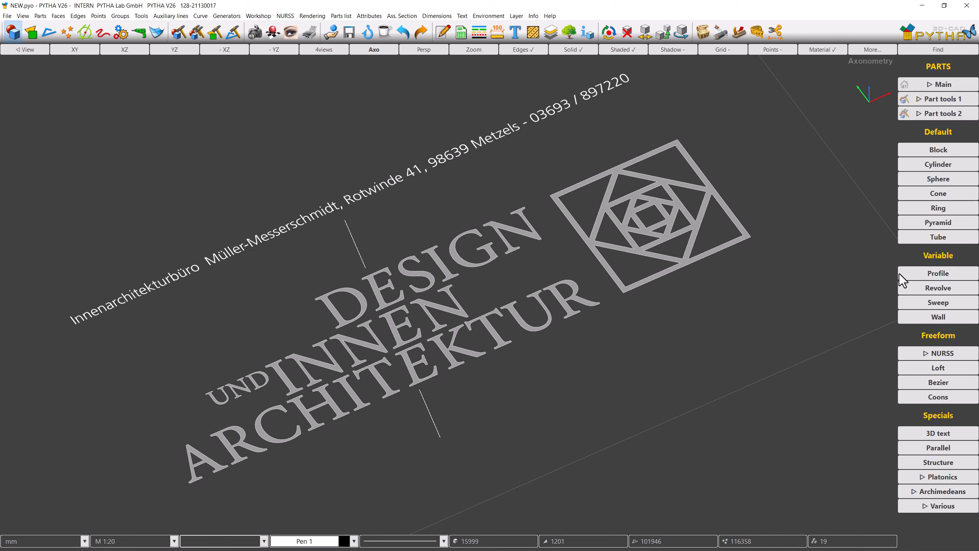
left_click(512, 249)
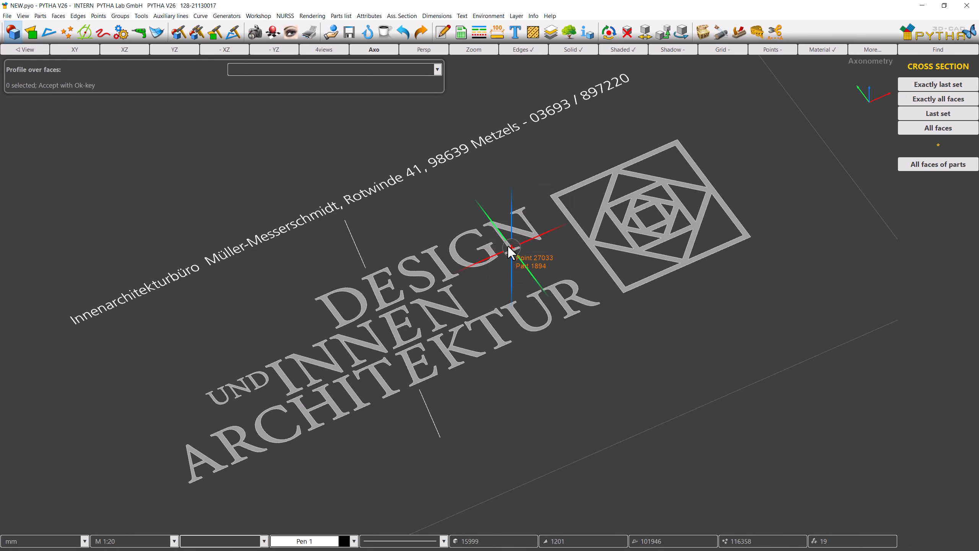
left_click_drag(132, 116, 788, 521)
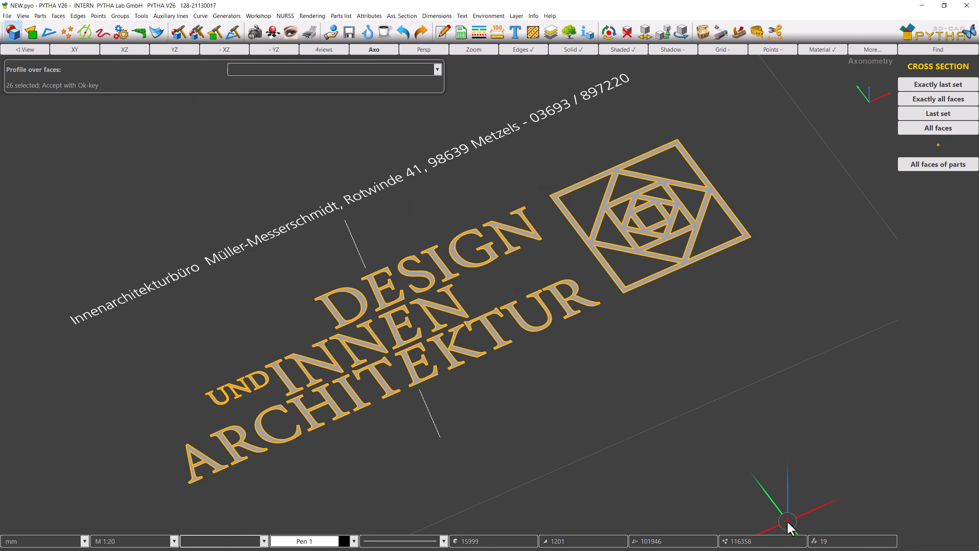
right_click(788, 522)
key("Return")
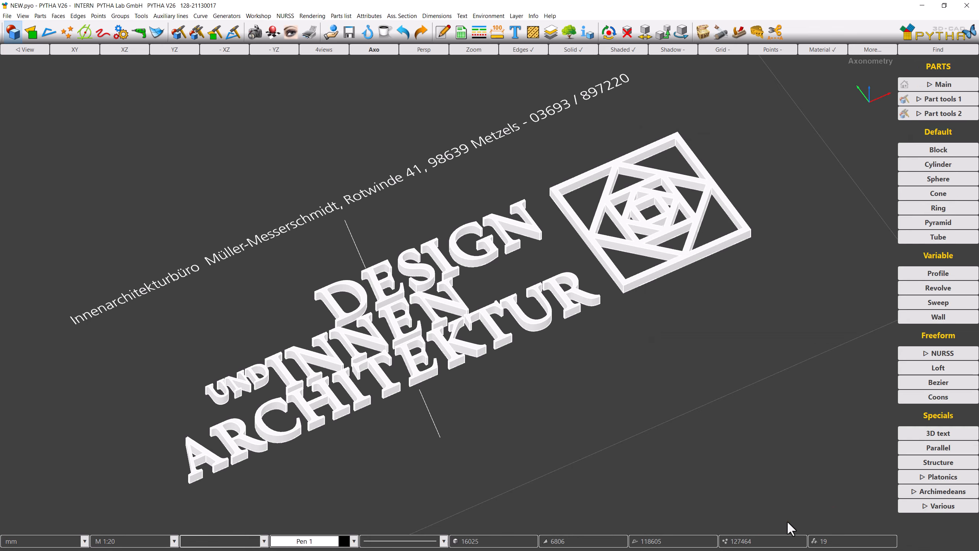
Step: Inspect the extruded logo lettering up close and the complete floor plan model in the axonometric view
scroll(448, 328, "up", 5)
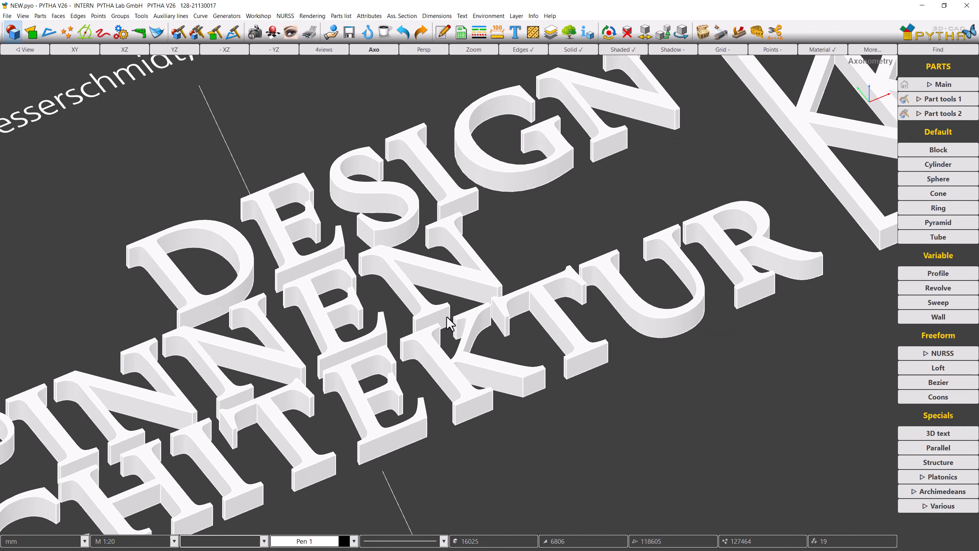
scroll(449, 297, "down", 5)
scroll(449, 295, "up", 5)
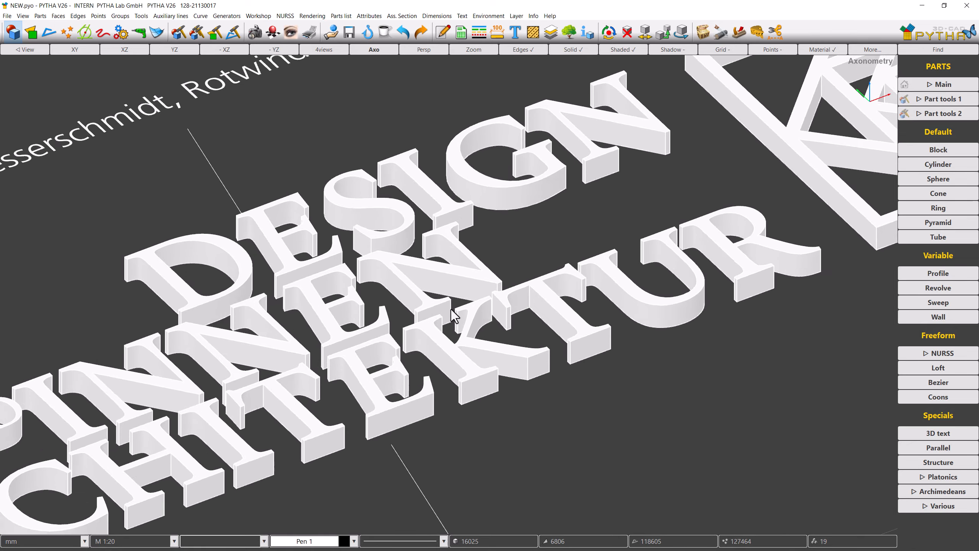
middle_click_drag(451, 310, 450, 326)
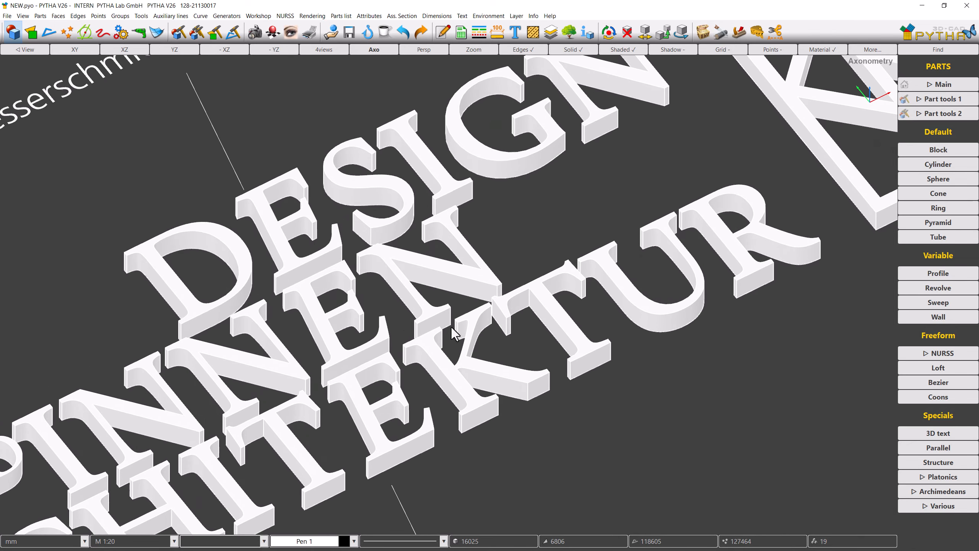
left_click(383, 53)
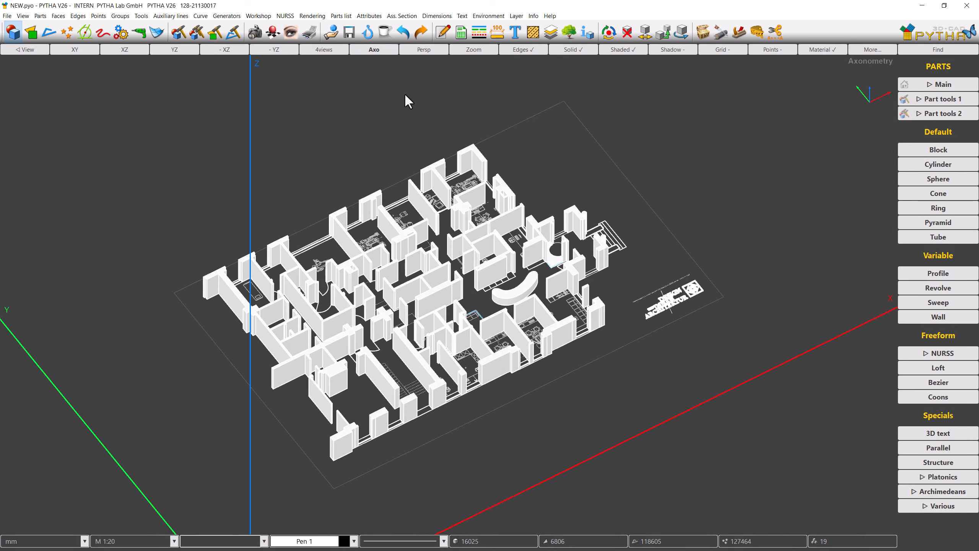
middle_click_drag(452, 209, 416, 234)
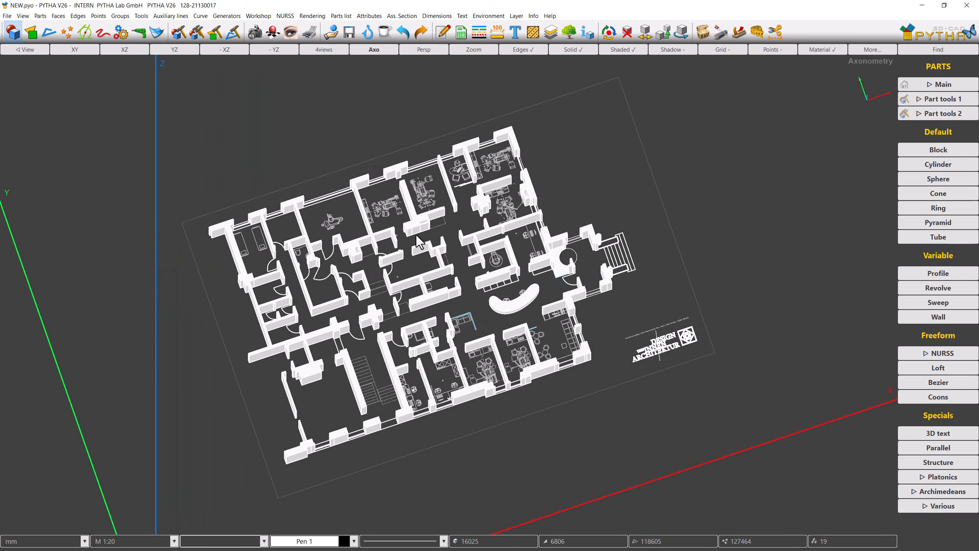